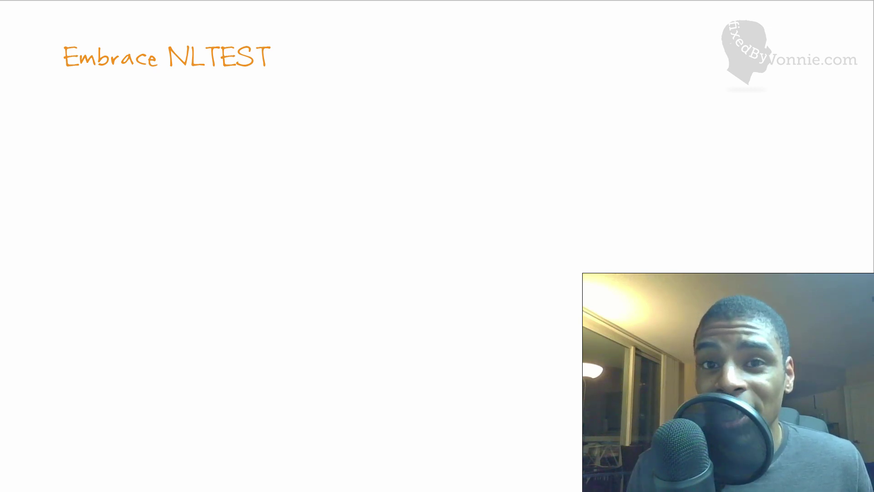
# Reveal the Test-ComputerSecureChannel bullet and underline the cmdlet name with the pen
pyautogui.press('Right')
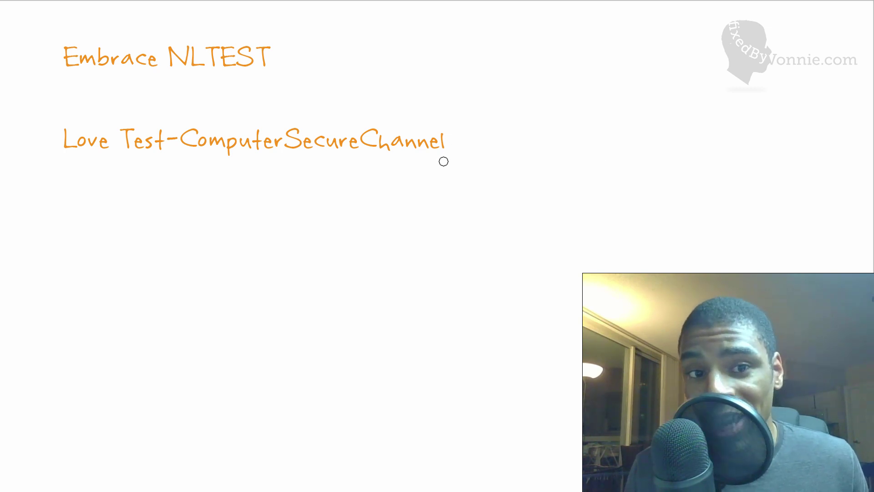
pyautogui.moveTo(442, 159); pyautogui.dragTo(201, 172)
pyautogui.moveTo(121, 182); pyautogui.dragTo(104, 182)
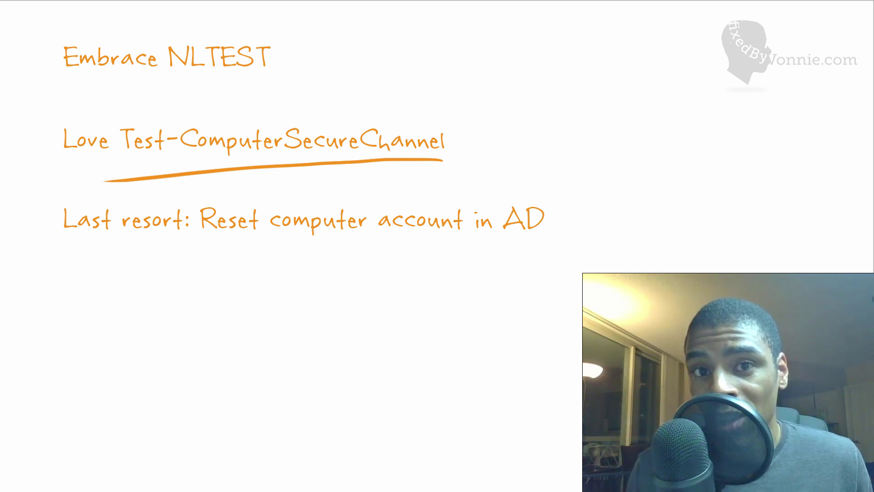
# Handwrite '30 days' below the bullets and underline it
pyautogui.moveTo(391, 310); pyautogui.dragTo(404, 348)
pyautogui.moveTo(469, 310); pyautogui.dragTo(463, 309)
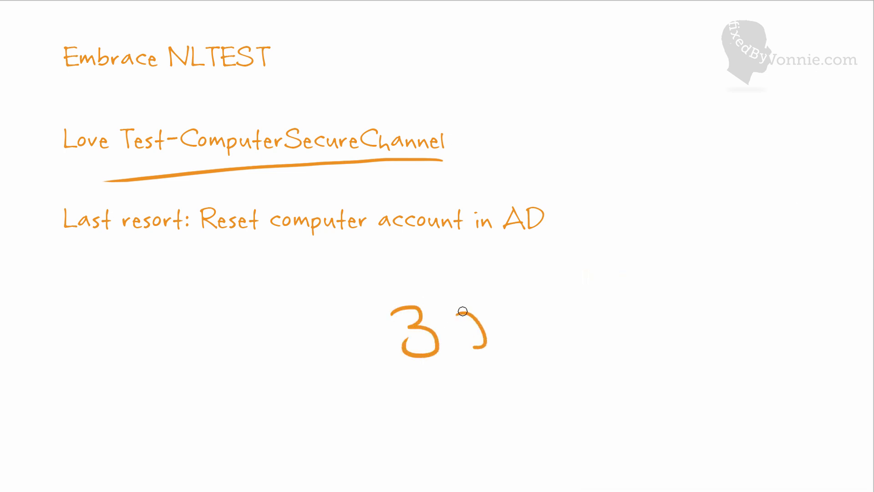
pyautogui.moveTo(529, 304)
pyautogui.mouseDown()
pyautogui.moveTo(542, 332)
pyautogui.moveTo(565, 332)
pyautogui.moveTo(575, 355)
pyautogui.mouseUp()
pyautogui.moveTo(596, 325); pyautogui.dragTo(617, 340)
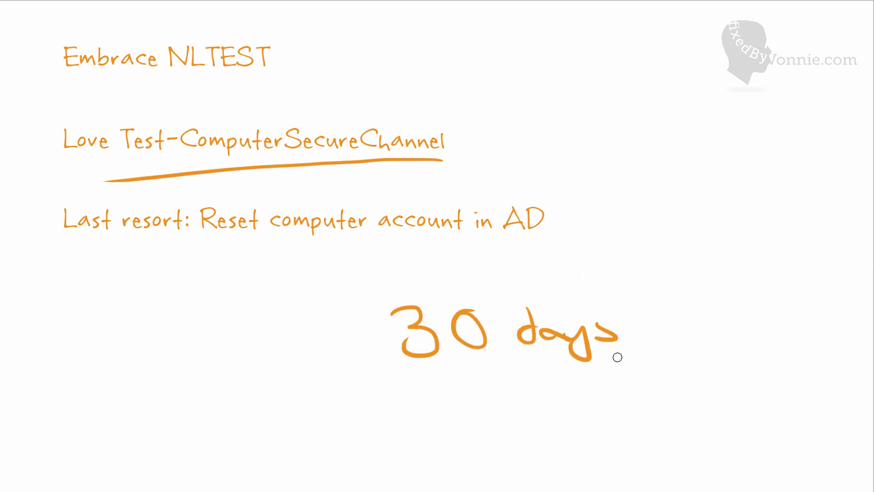
pyautogui.moveTo(646, 371); pyautogui.dragTo(424, 379)
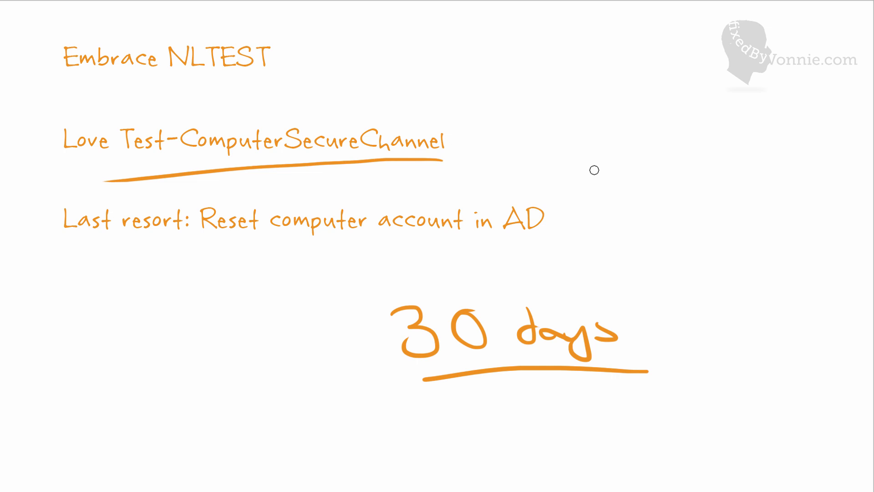
# Leave the slides, dismiss the lock screen and choose Other user sign-in
pyautogui.press('Right')
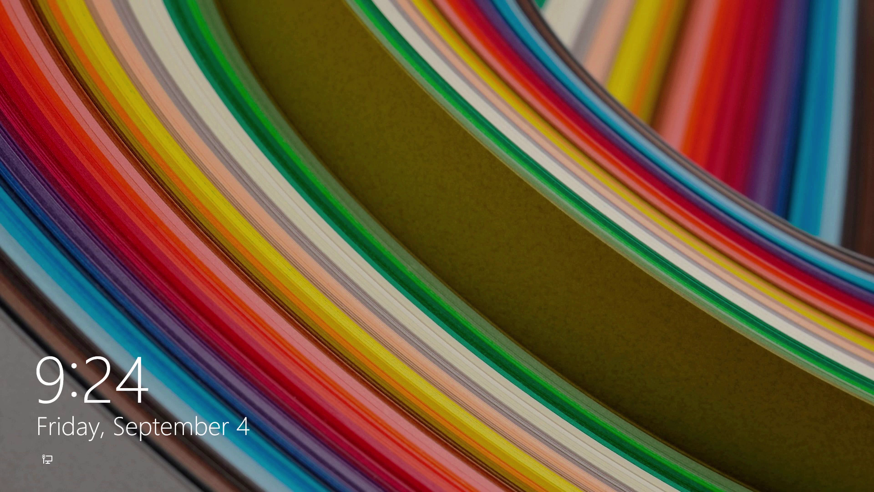
pyautogui.click(605, 328)
pyautogui.click(296, 162)
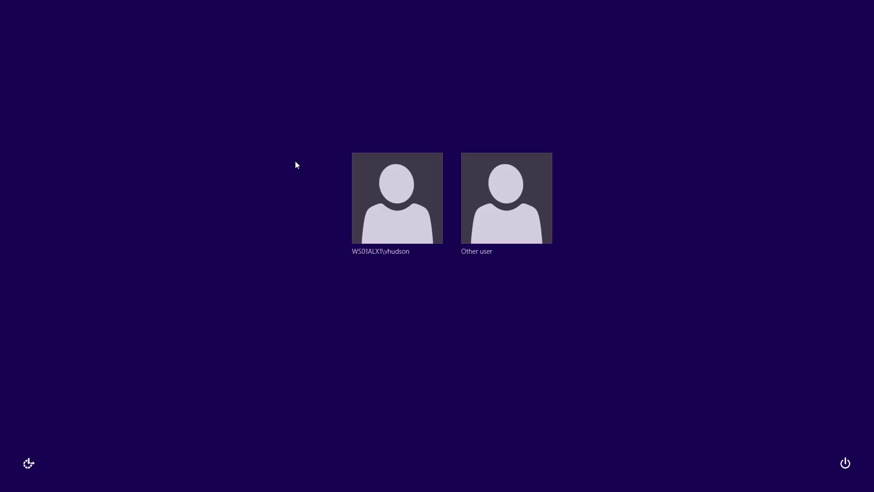
pyautogui.click(469, 192)
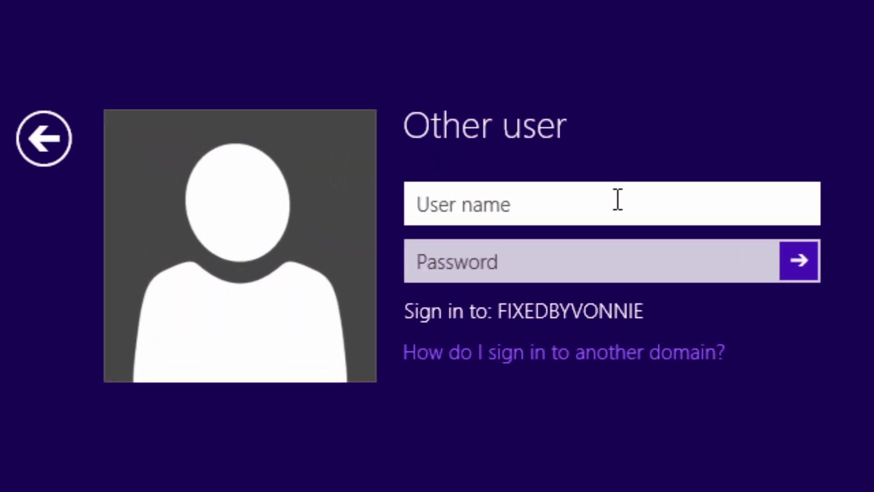
# Enter the domain user name and password, then dismiss the 'no logon servers available' error
pyautogui.write('vhudson')
pyautogui.press('Tab')
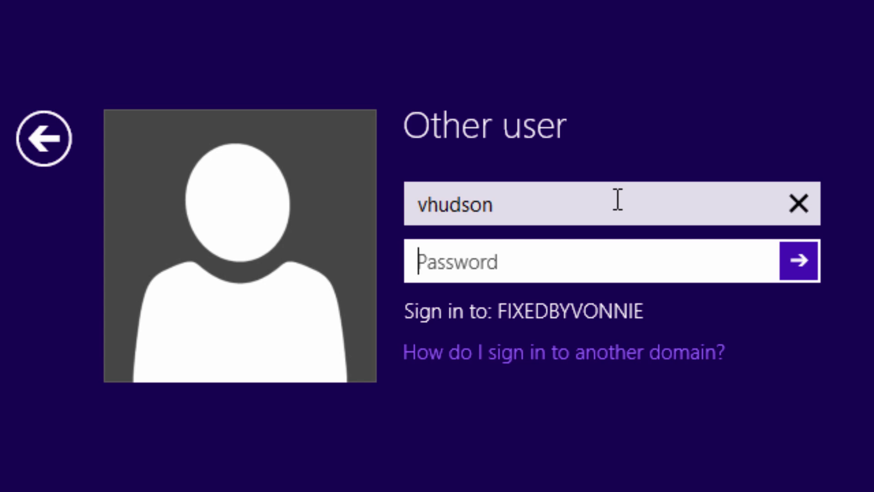
pyautogui.write('•••••••••••')
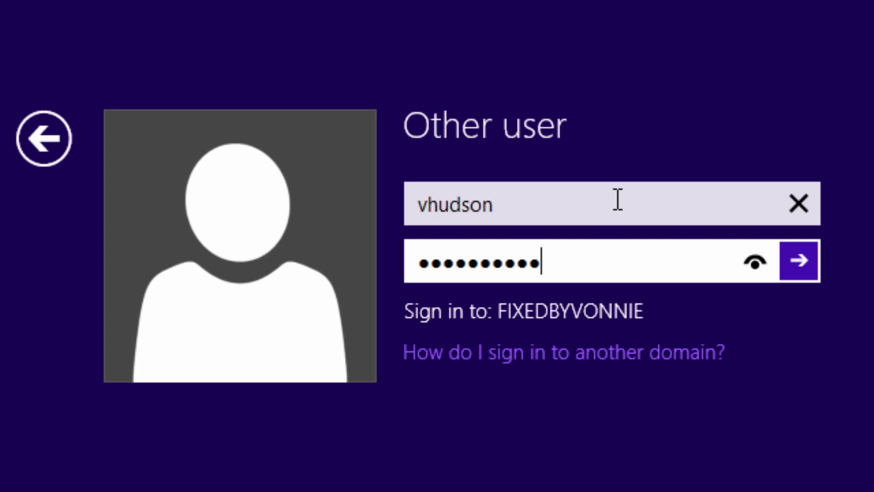
pyautogui.press('Return')
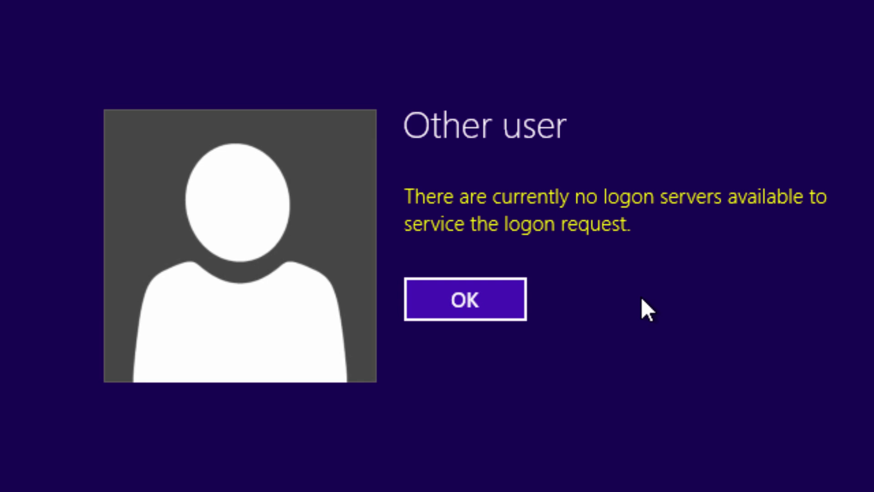
pyautogui.click(478, 293)
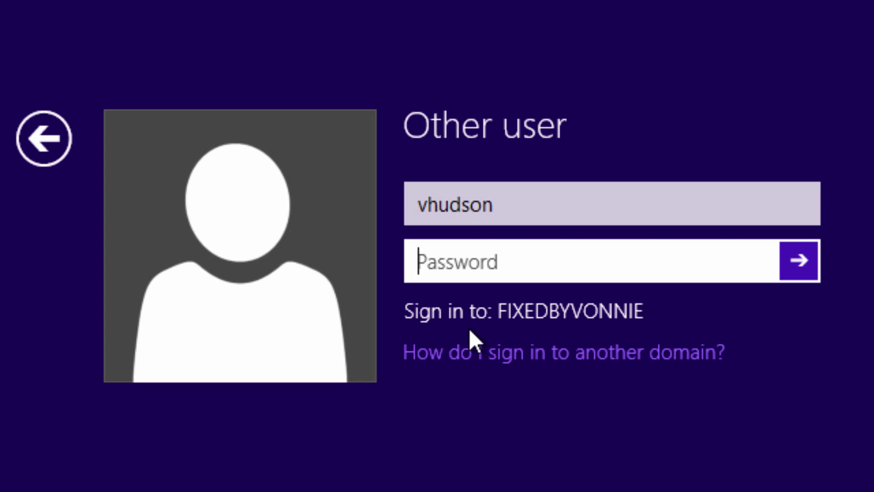
# Replace the user name with the local form '.\' plus the user name and sign in with the local password
pyautogui.moveTo(509, 201); pyautogui.dragTo(367, 191)
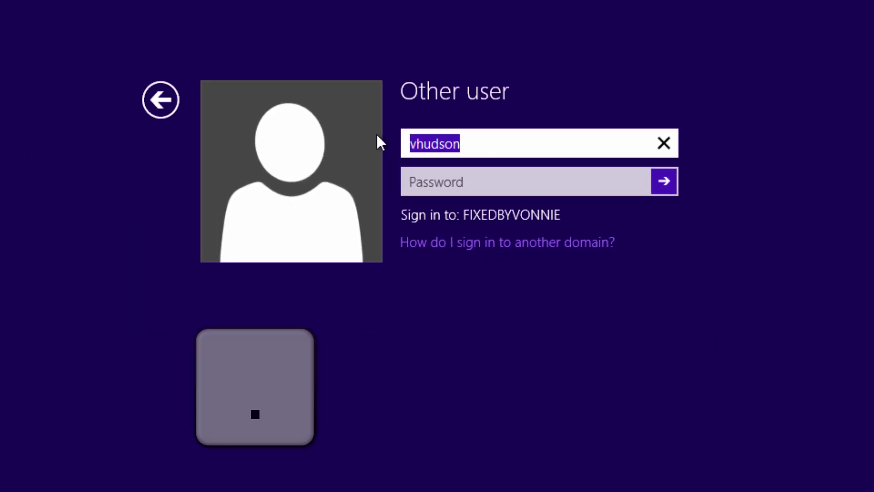
pyautogui.write('.\\')
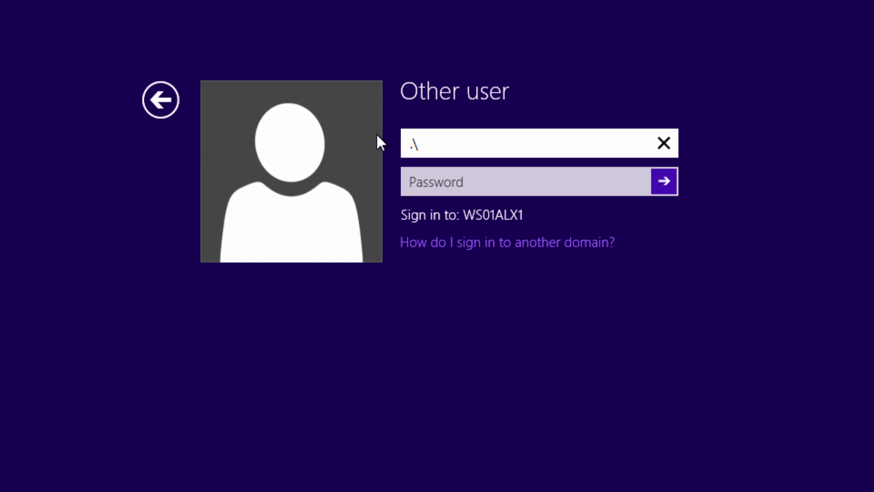
pyautogui.write('vhudson')
pyautogui.press('Tab')
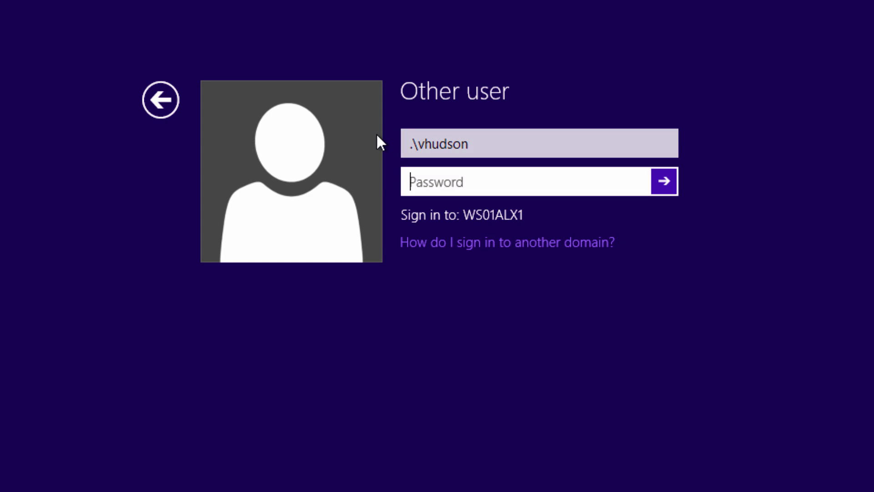
pyautogui.write('••••••••')
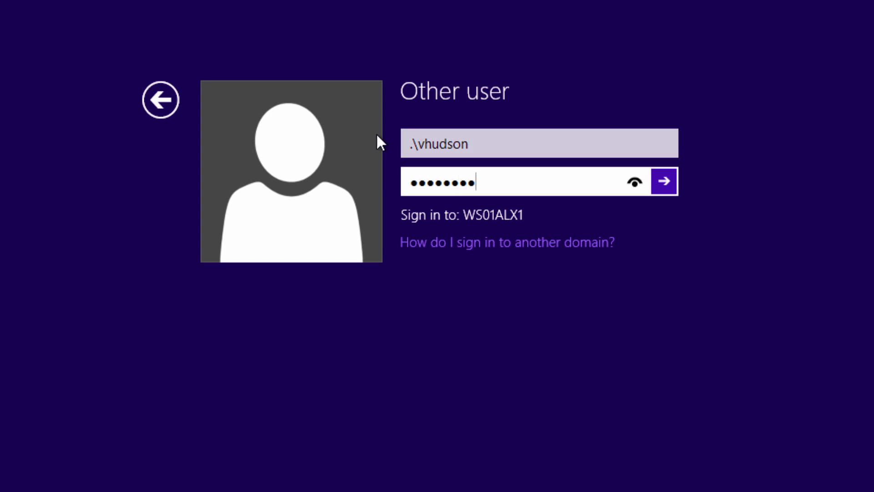
pyautogui.write('••••')
pyautogui.press('Return')
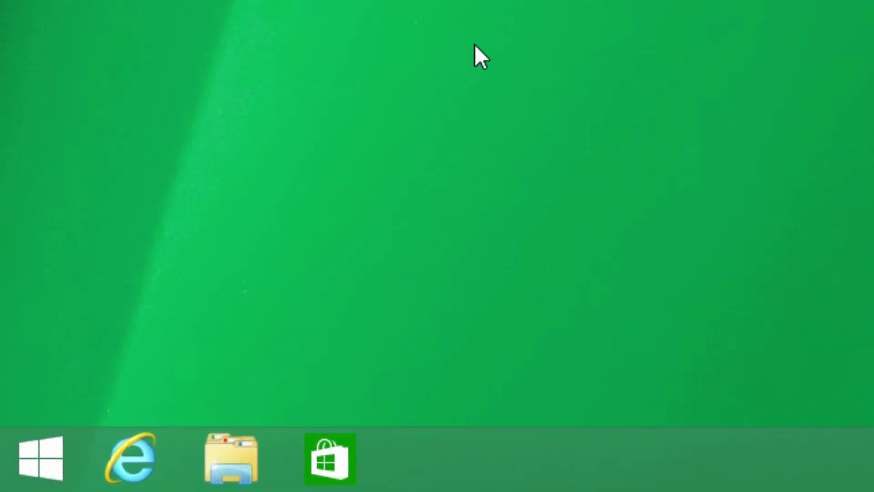
# Open System from the Win+X menu and bring up the computer name/domain Change dialog
pyautogui.press('super+x')
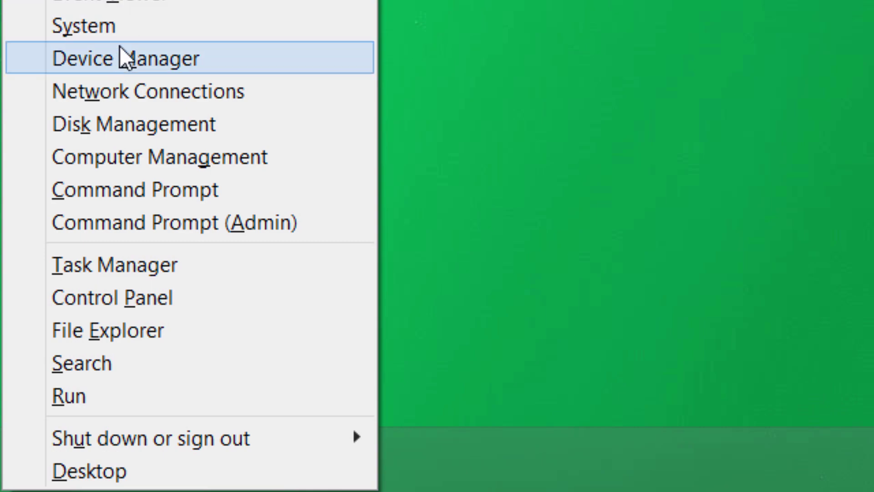
pyautogui.click(119, 28)
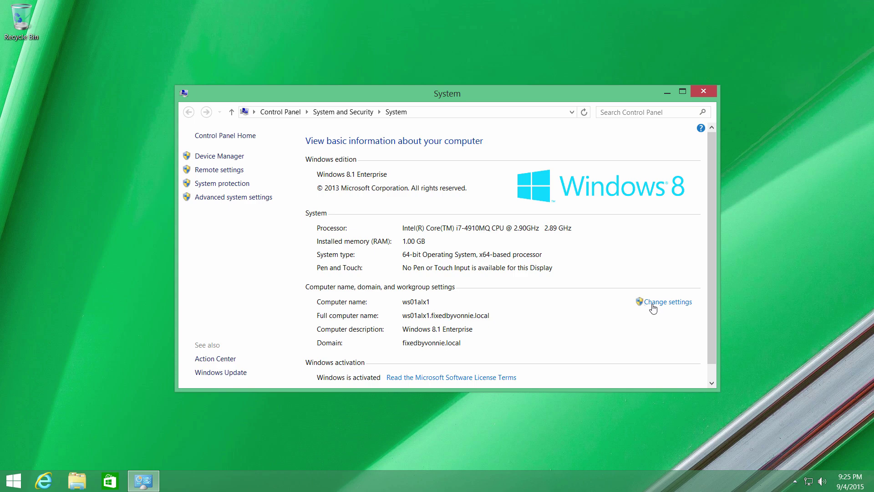
pyautogui.click(658, 304)
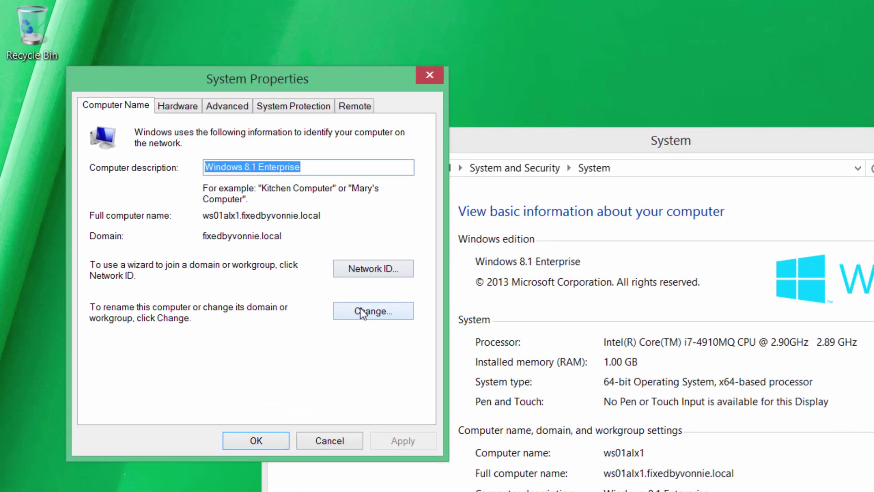
pyautogui.click(246, 212)
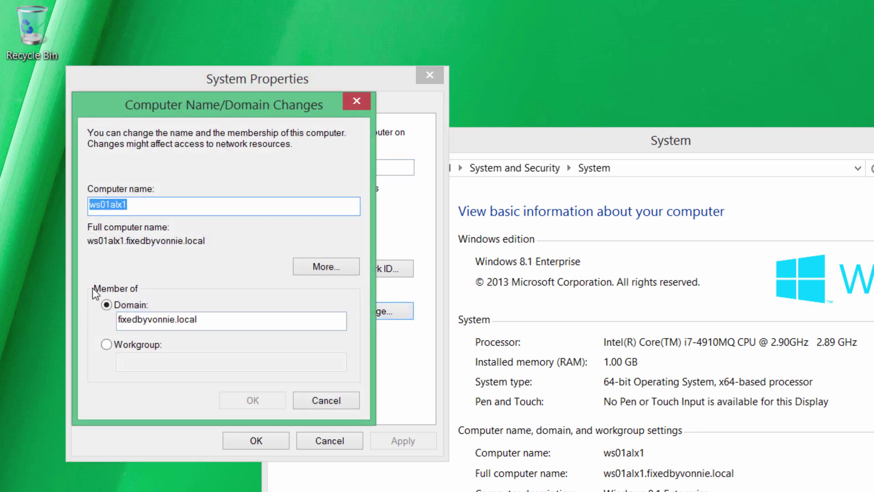
# Try Workgroup WSDGSGFDSD, switch back to domain fixedbyvonnie.local, then cancel everything and close System
pyautogui.click(110, 344)
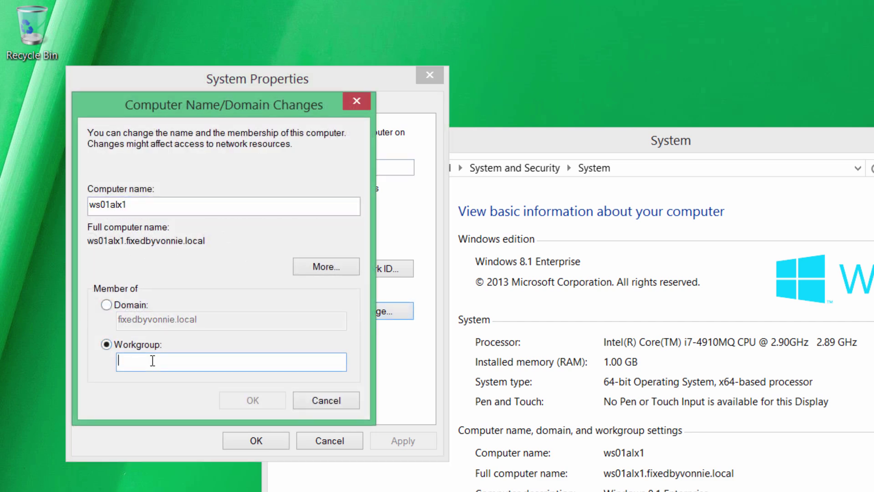
pyautogui.write('WSDGSGFDSD')
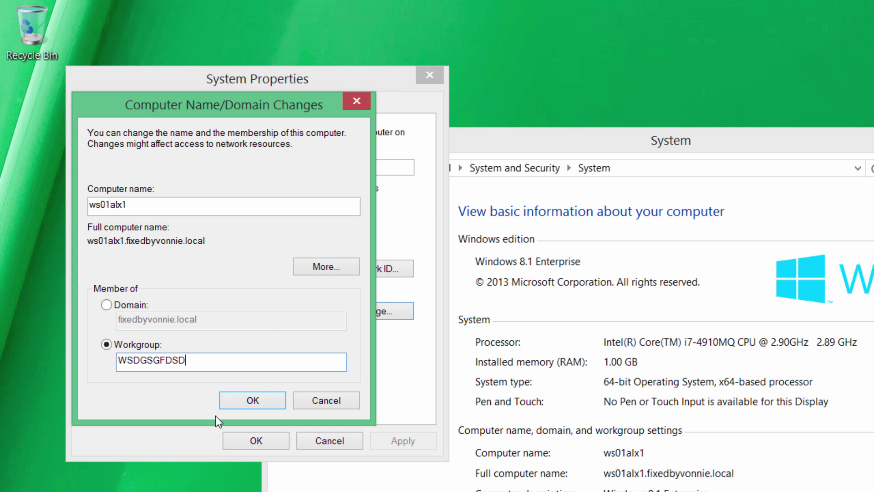
pyautogui.click(142, 302)
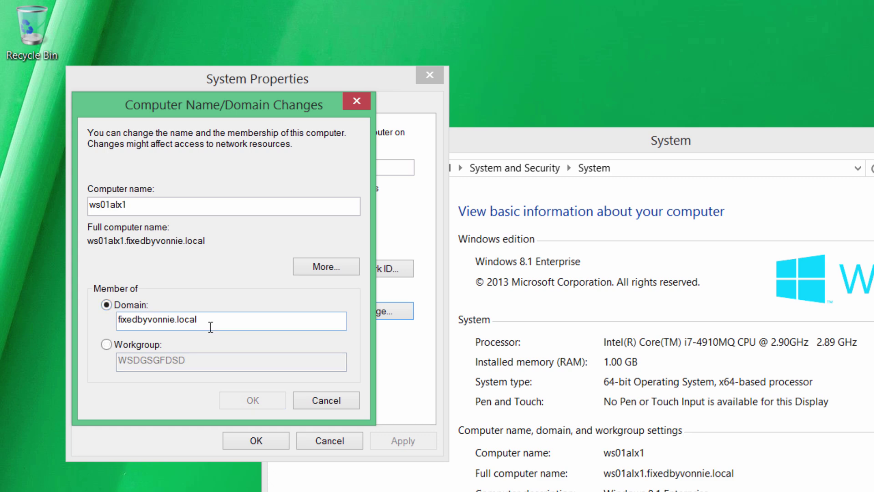
pyautogui.moveTo(221, 325); pyautogui.dragTo(108, 322)
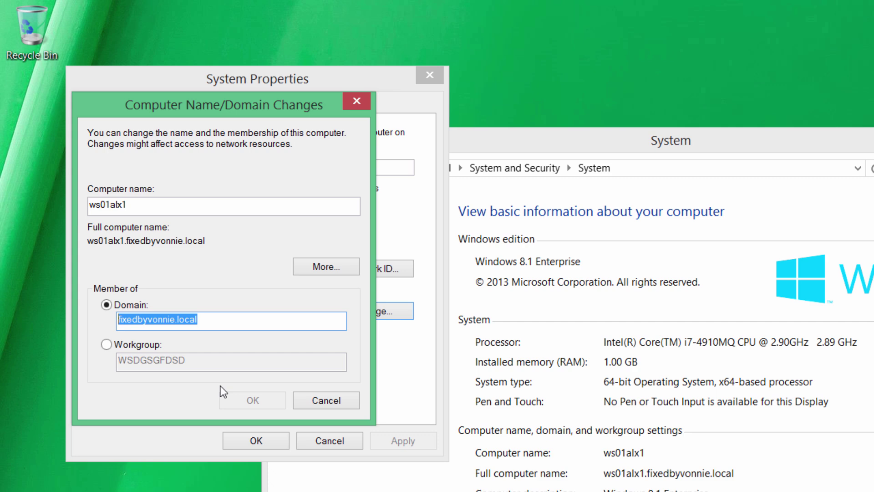
pyautogui.click(321, 401)
pyautogui.click(268, 362)
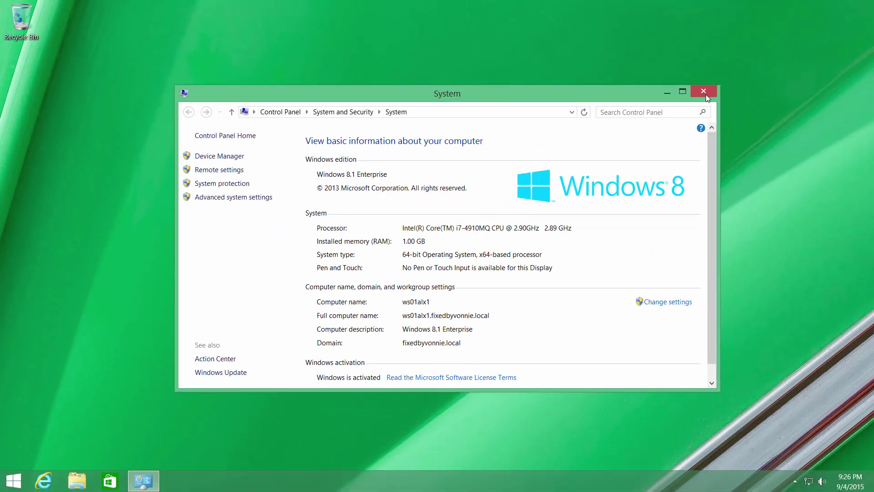
pyautogui.click(867, 112)
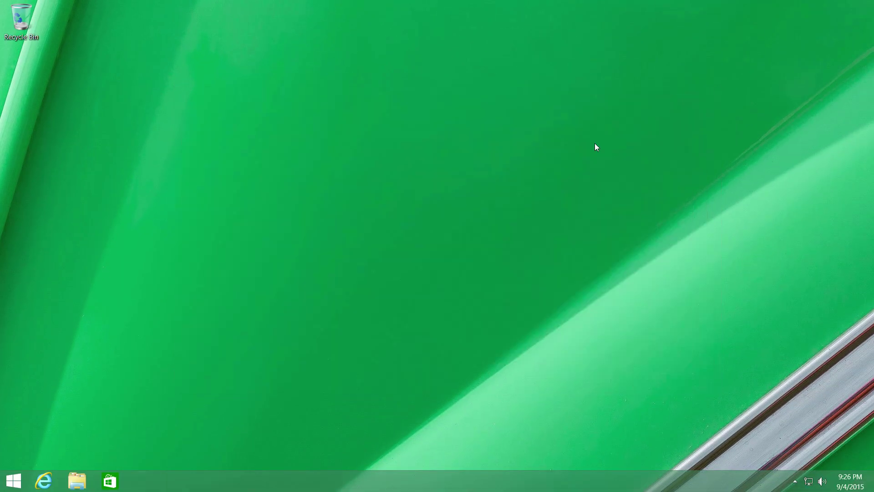
# Search Start for cmd, then abandon the search and return to the desktop
pyautogui.press('super+x')
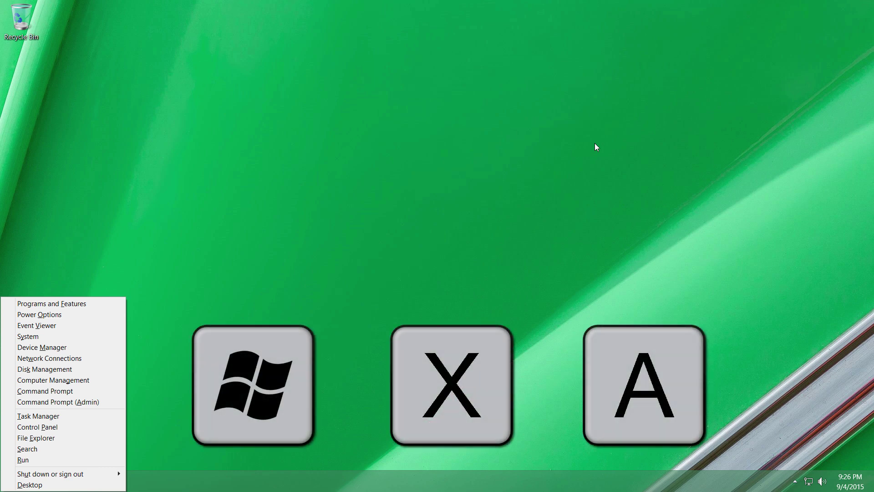
pyautogui.press('super')
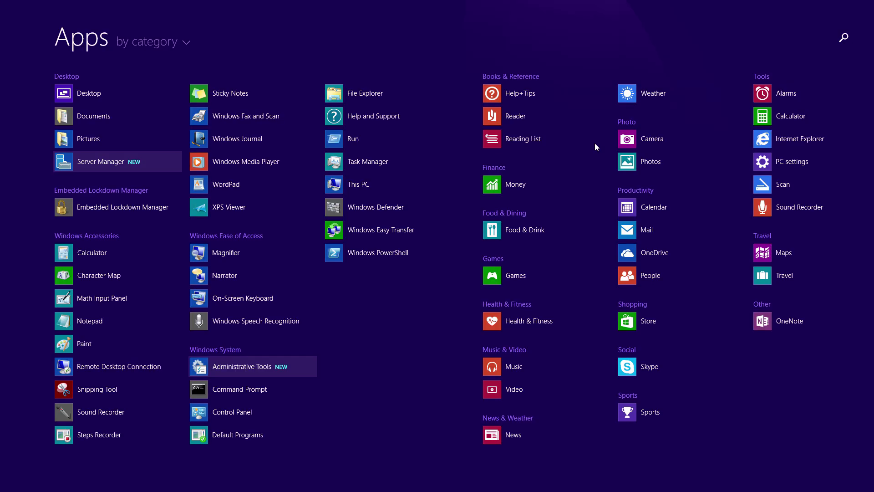
pyautogui.write('cmd')
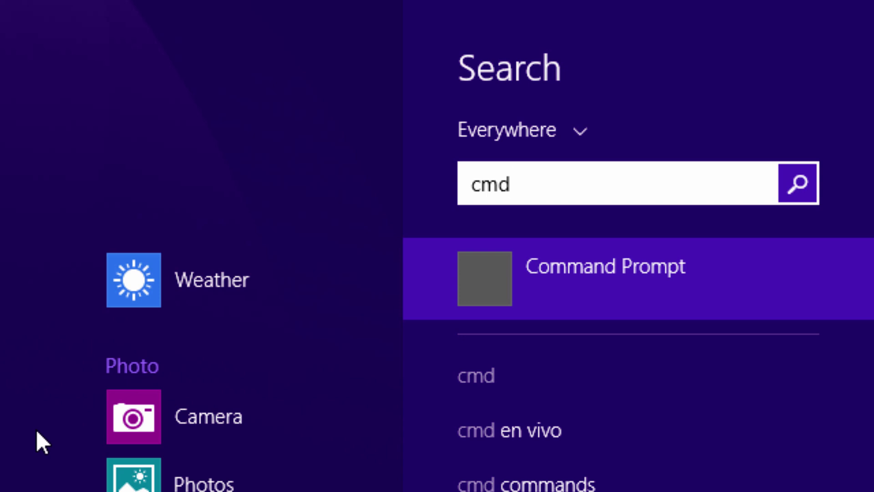
pyautogui.press('BackSpace')
pyautogui.press('BackSpace')
pyautogui.press('BackSpace')
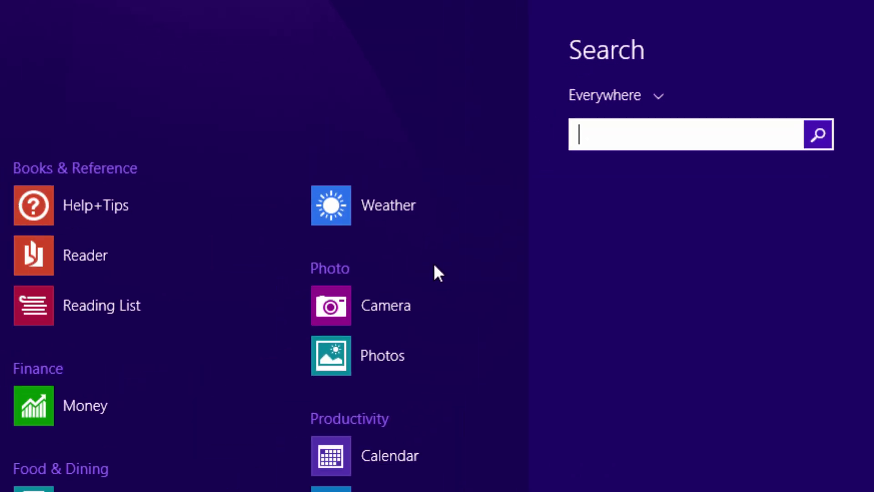
pyautogui.press('Escape')
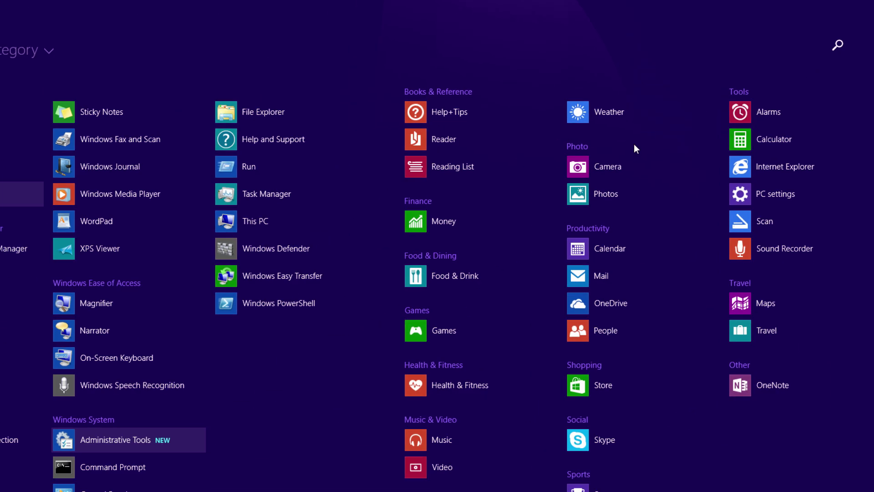
pyautogui.press('super')
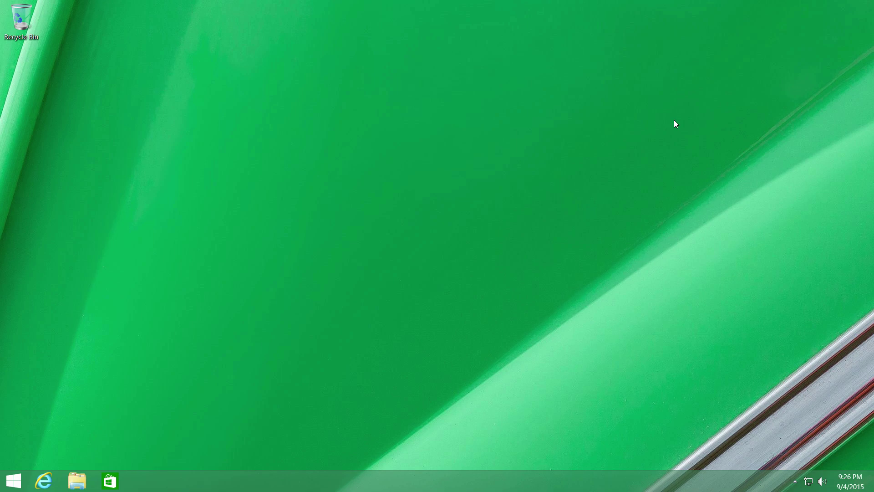
# Launch Command Prompt (Admin) from the Win+X menu and approve the UAC prompt
pyautogui.press('super+x')
pyautogui.press('a')
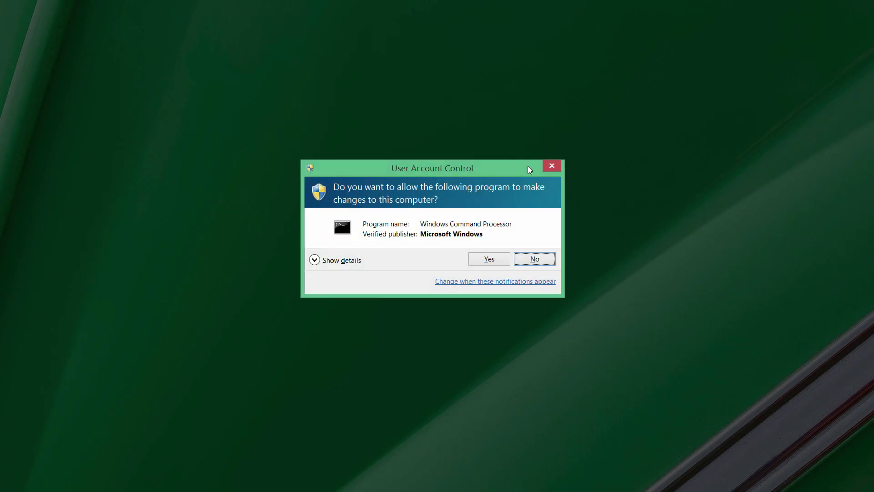
pyautogui.click(493, 258)
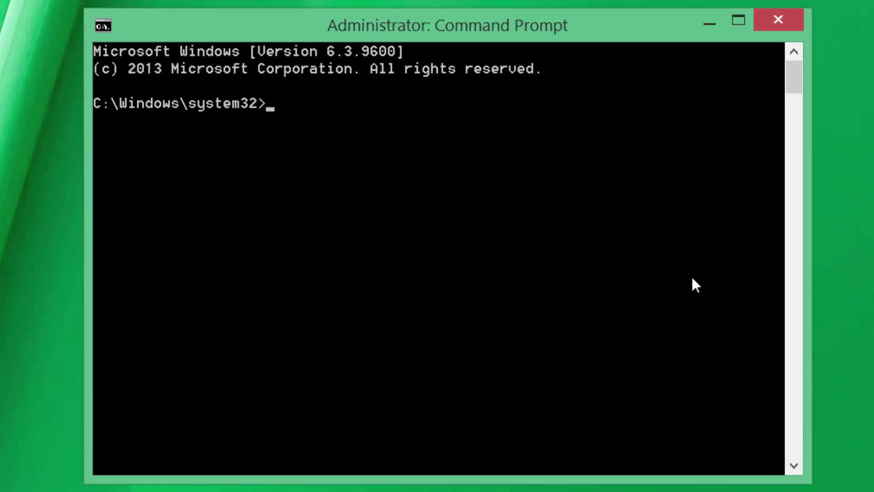
# Run nltest with no parameters, then run nltest /? for its help listing
pyautogui.write('nltest')
pyautogui.press('Return')
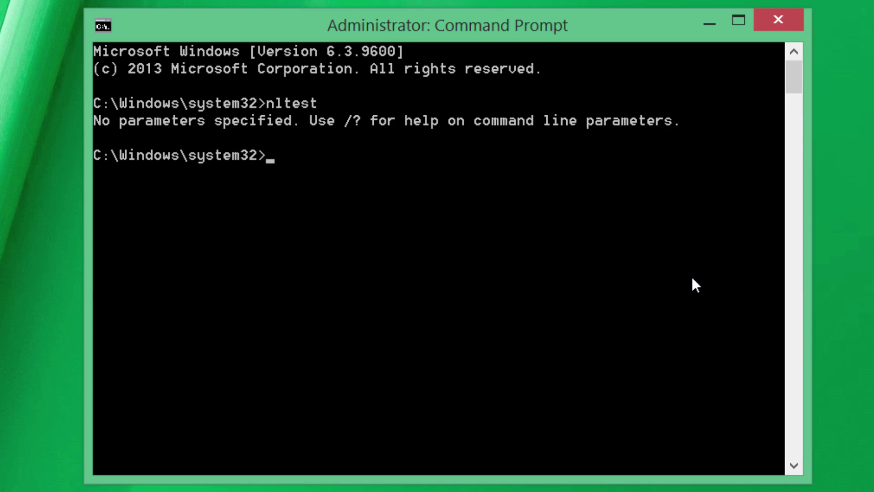
pyautogui.write('nltest /?')
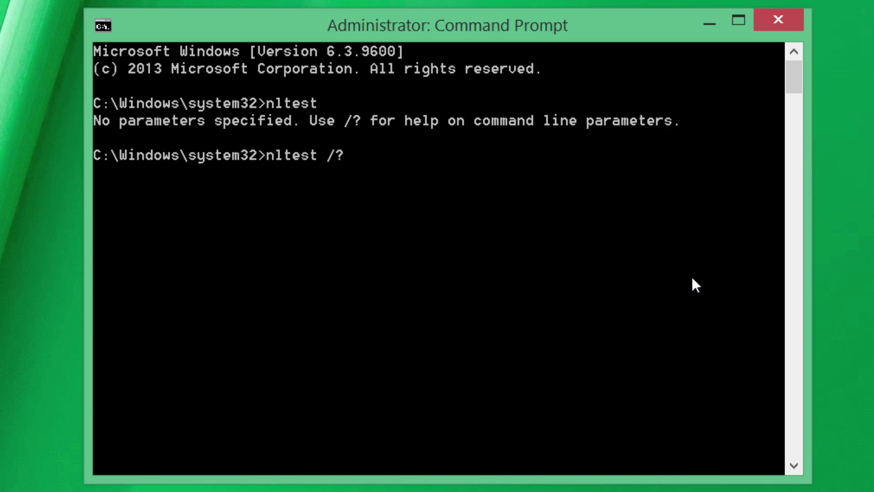
pyautogui.press('Return')
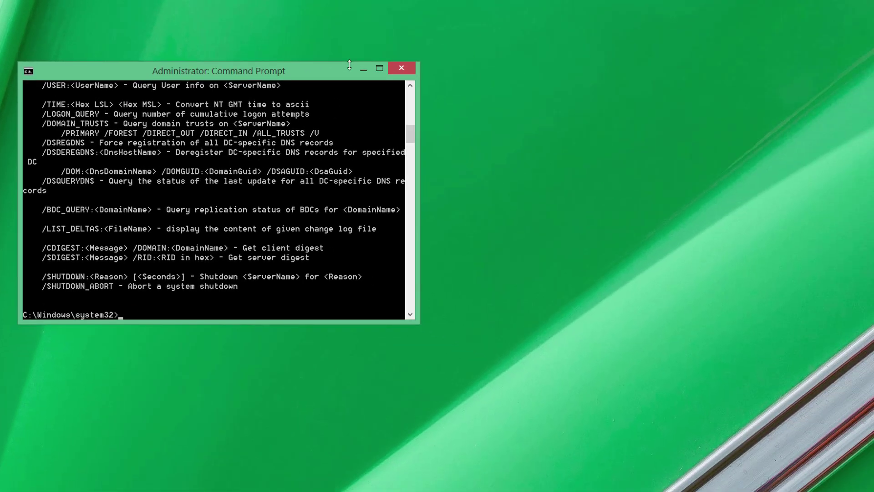
# Stretch the console window taller and scroll through the nltest options
pyautogui.moveTo(518, 26); pyautogui.dragTo(519, 0)
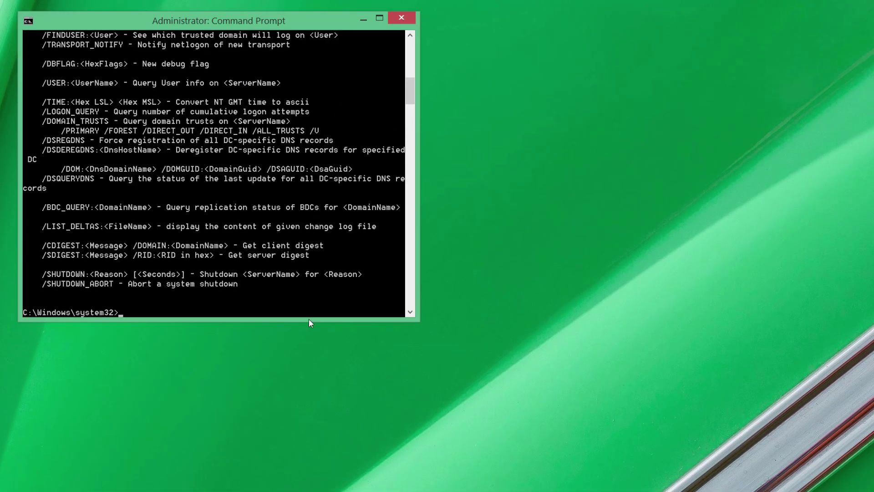
pyautogui.moveTo(309, 320); pyautogui.dragTo(264, 483)
pyautogui.scroll(13, 242, 353)
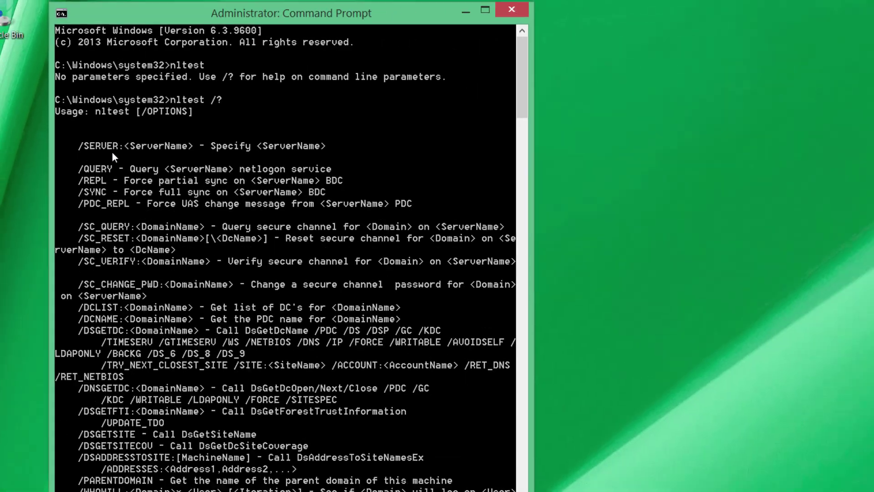
pyautogui.scroll(-9, 126, 239)
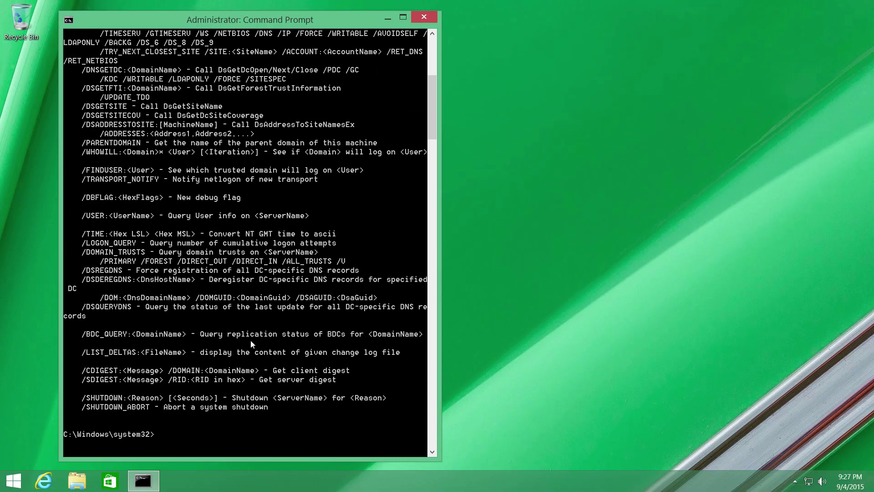
# Run set to list environment variables and hostname to show ws01alx1
pyautogui.write('set')
pyautogui.press('Return')
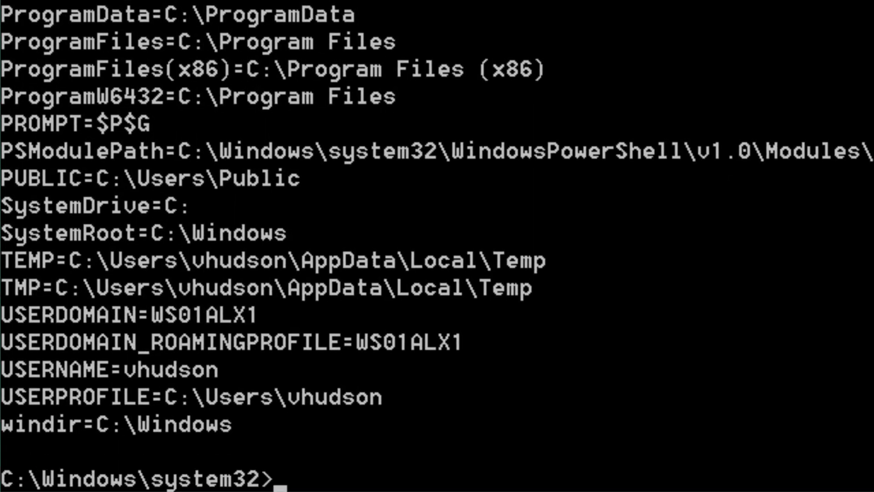
pyautogui.write('hostname')
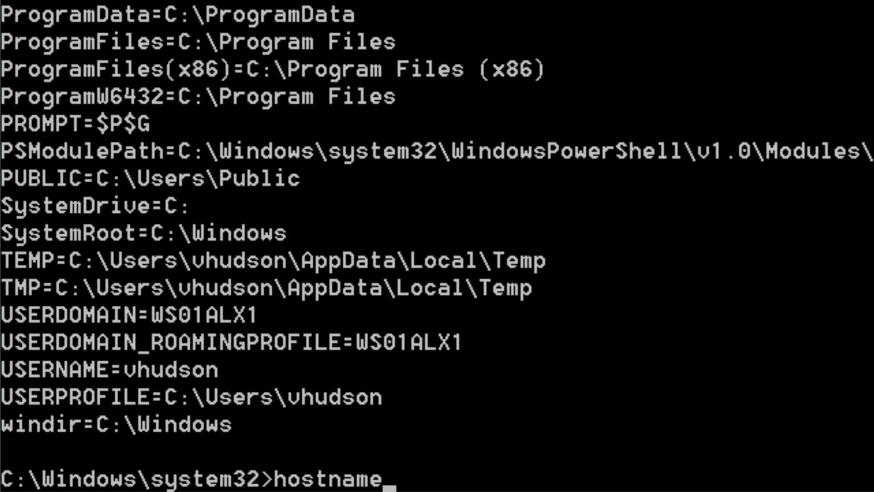
pyautogui.press('Return')
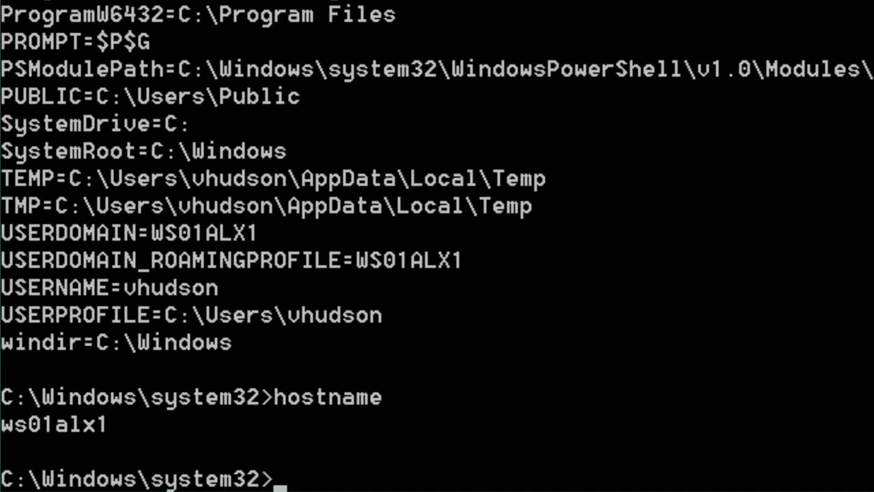
# Clear the partial %hostname% entry and run nltest /? again
pyautogui.write('%hostname%')
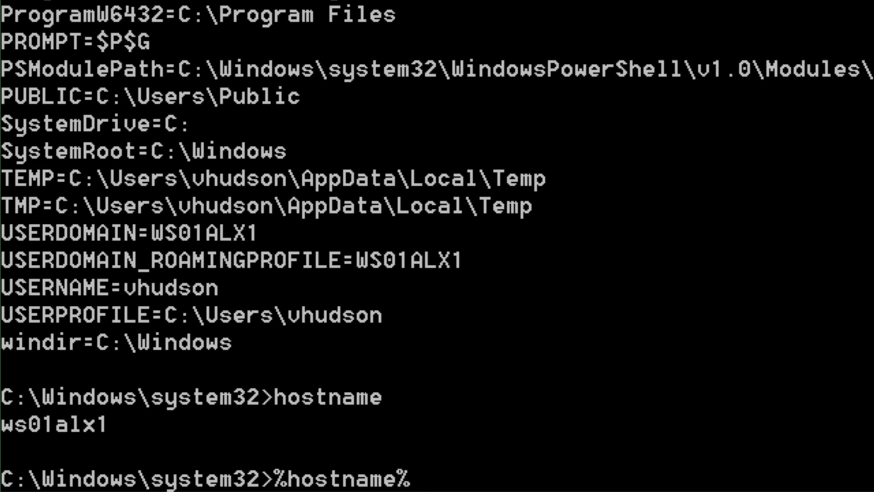
pyautogui.press('BackSpace')
pyautogui.press('BackSpace')
pyautogui.press('BackSpace')
pyautogui.press('BackSpace')
pyautogui.press('BackSpace')
pyautogui.press('BackSpace')
pyautogui.press('BackSpace')
pyautogui.press('BackSpace')
pyautogui.press('BackSpace')
pyautogui.press('BackSpace')
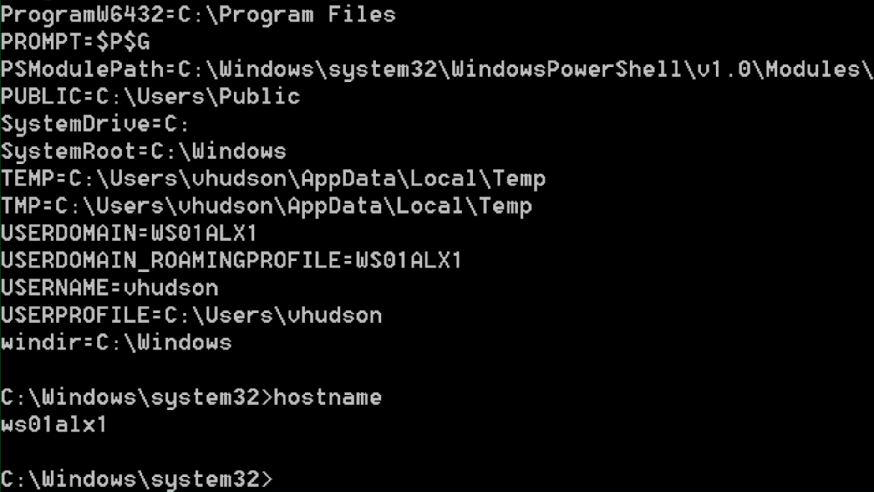
pyautogui.write('nltet')
pyautogui.press('BackSpace')
pyautogui.write('nltest /?')
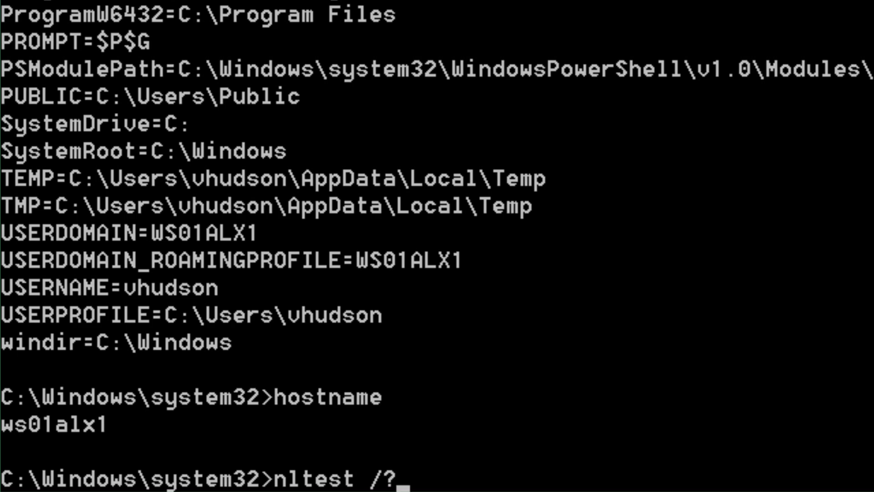
pyautogui.press('Return')
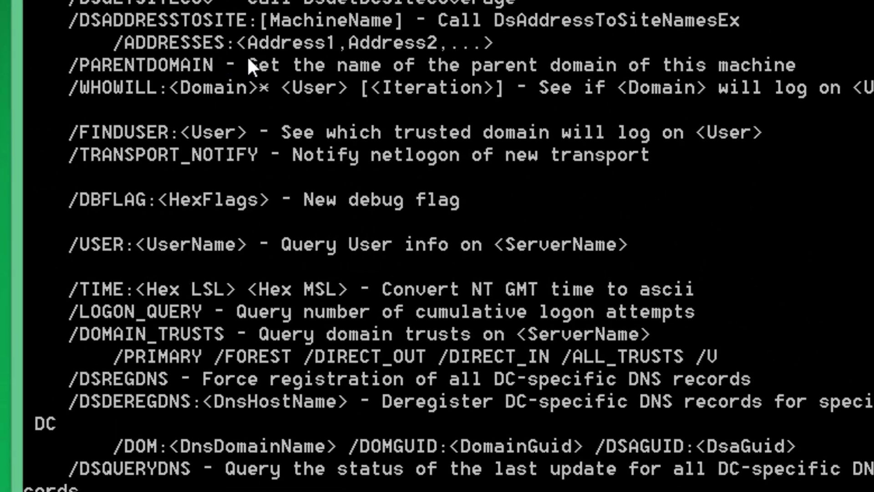
pyautogui.scroll(8, 236, 309)
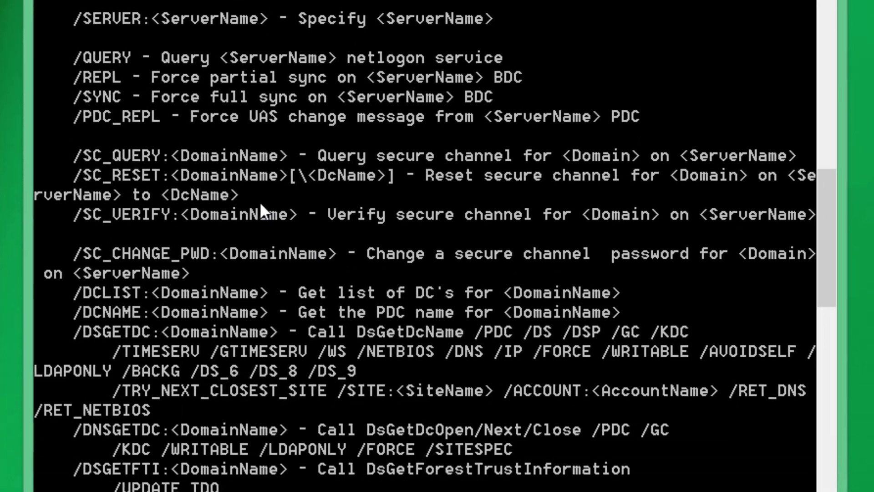
pyautogui.scroll(-3, 411, 63)
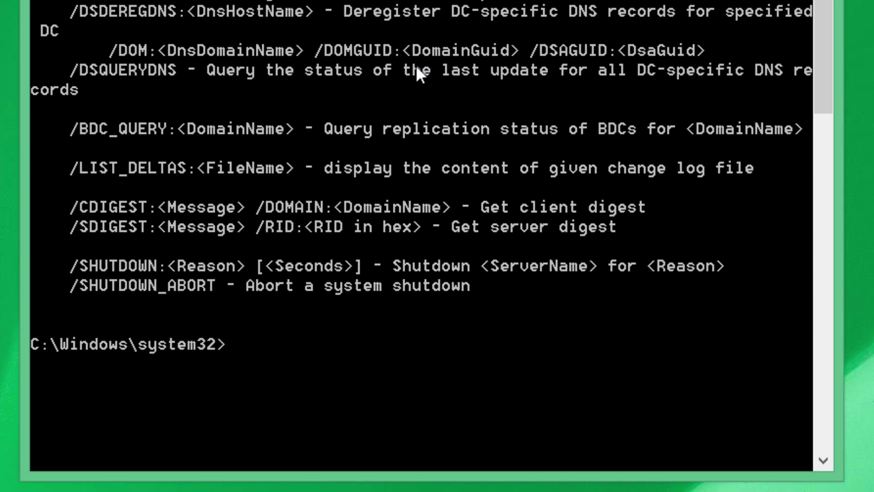
# Run nltest /SERVER:%hostname% /SC_RESET:fixedbyvonnie.local\dc, which fails with RPC_S_SERVER_UNAVAILABLE
pyautogui.write('nltest /SER')
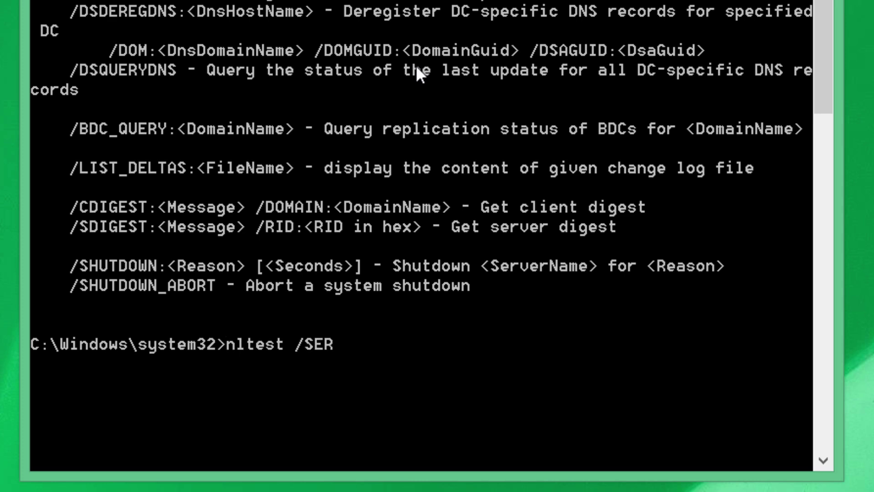
pyautogui.write('VER:%hostname% ')
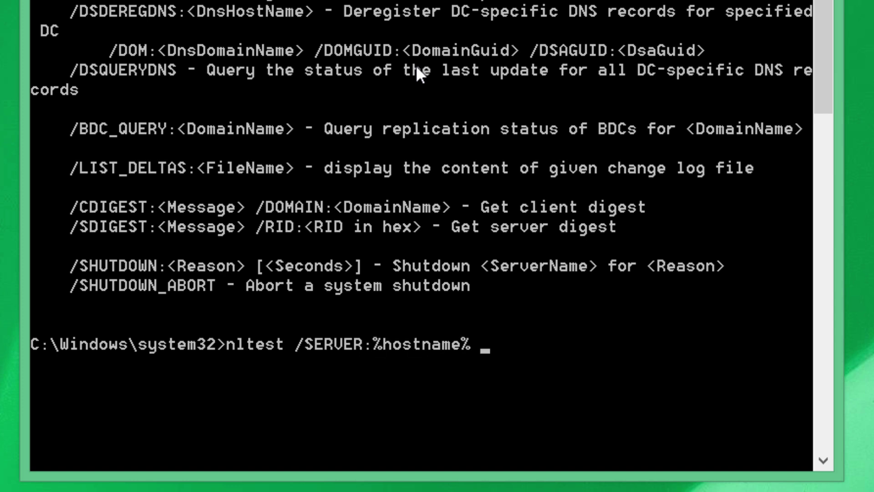
pyautogui.write('/SC_RESET')
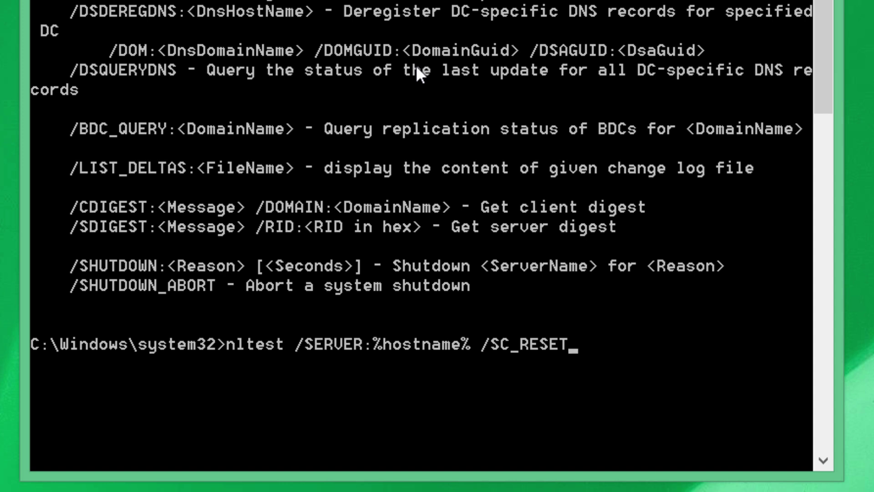
pyautogui.write(':fixedbyvonnie')
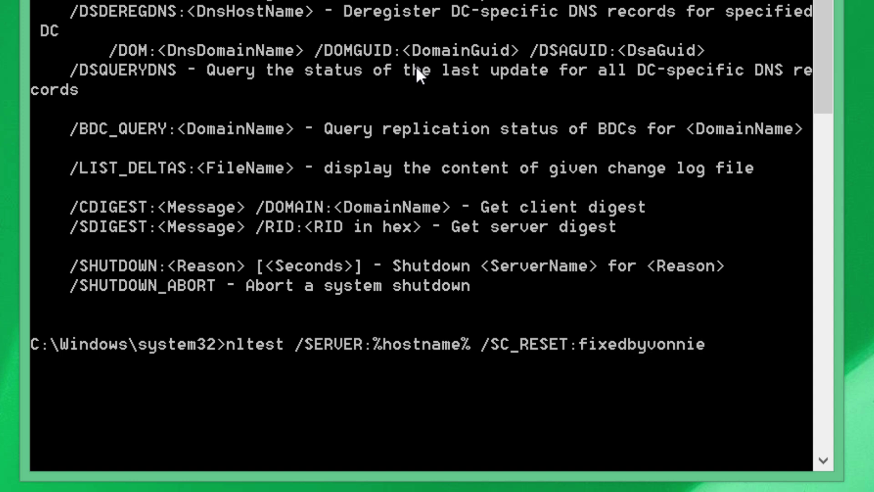
pyautogui.write('.local\\')
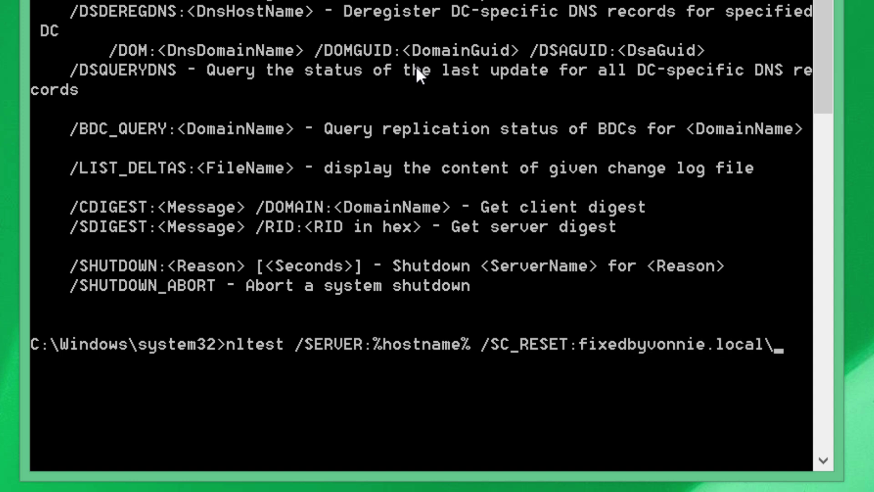
pyautogui.write('dc')
pyautogui.press('Return')
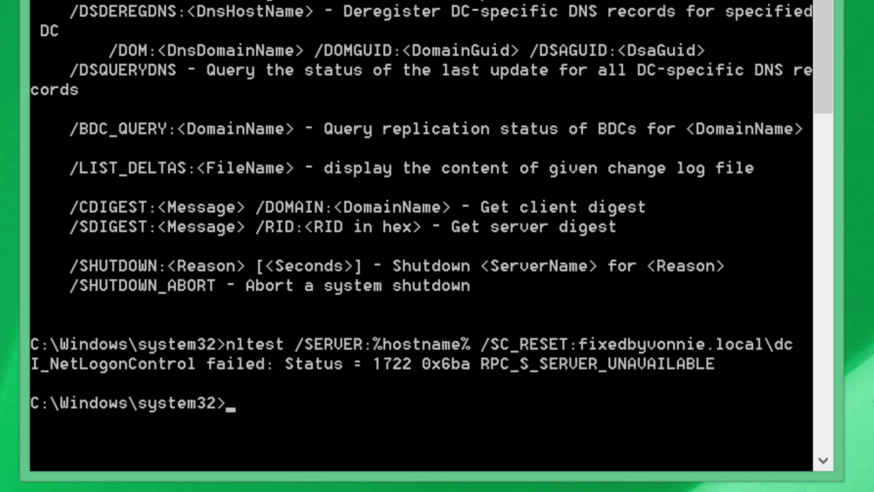
# Sign out of Windows with the logoff command after logout isn't recognized
pyautogui.write('logout')
pyautogui.press('Return')
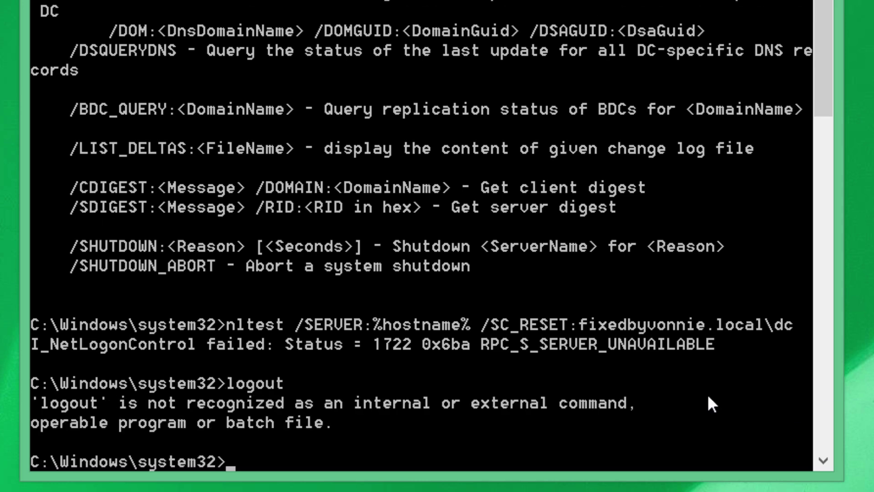
pyautogui.write('logoff')
pyautogui.press('Return')
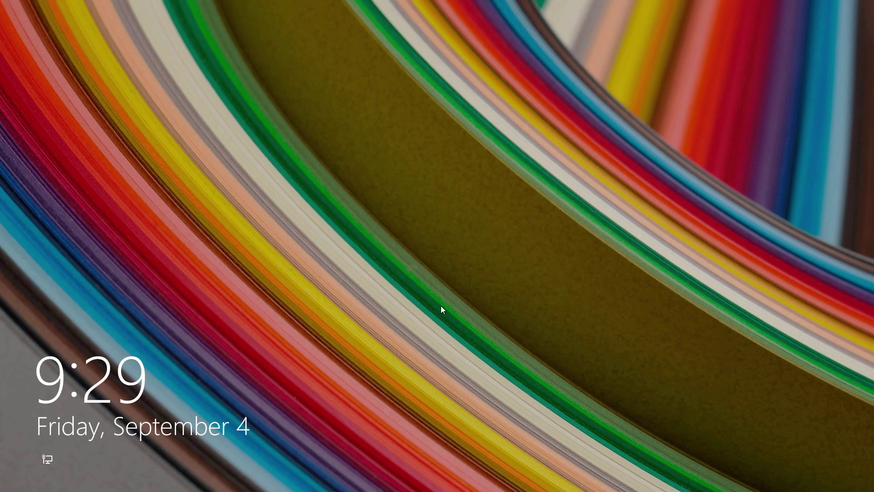
# Dismiss the lock screen, pick the user account and sign in with its password
pyautogui.click(441, 306)
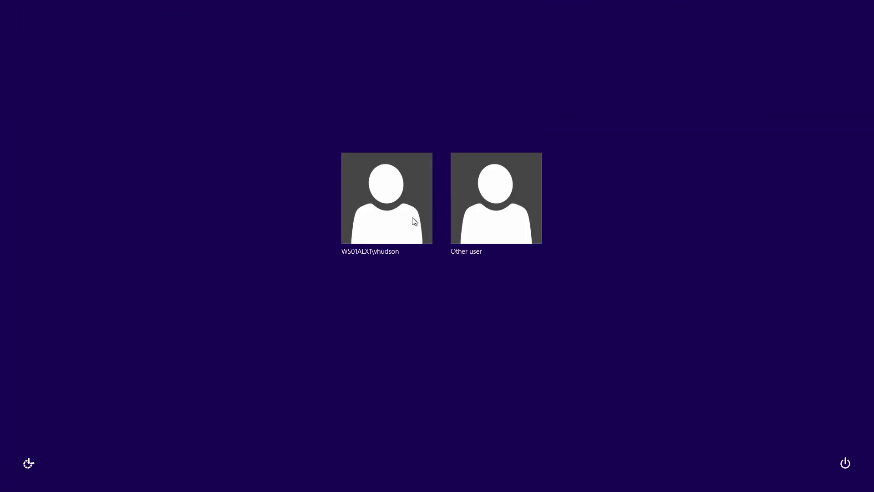
pyautogui.click(415, 222)
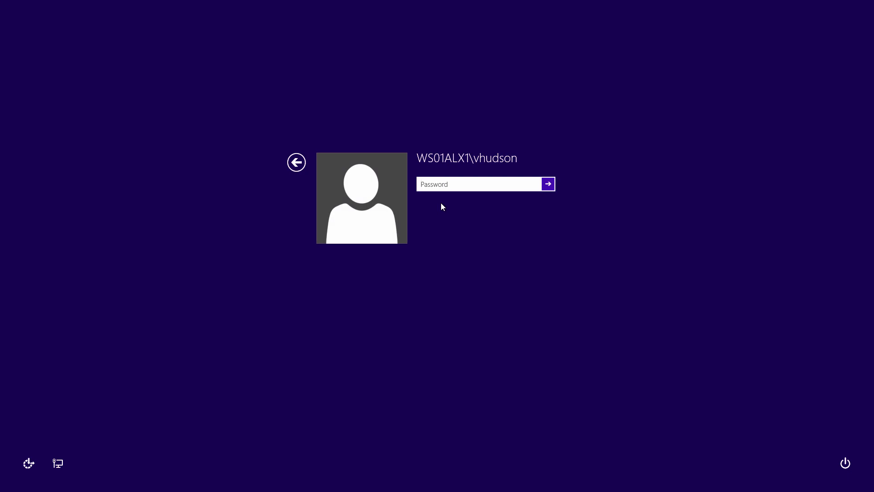
pyautogui.write('************')
pyautogui.press('Return')
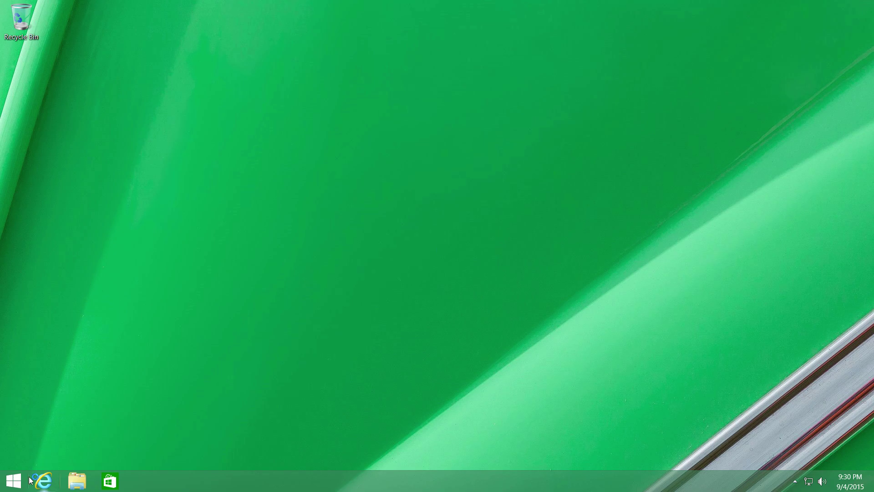
# Search Start for powershell, run Windows PowerShell as administrator and approve the UAC prompt
pyautogui.press('super')
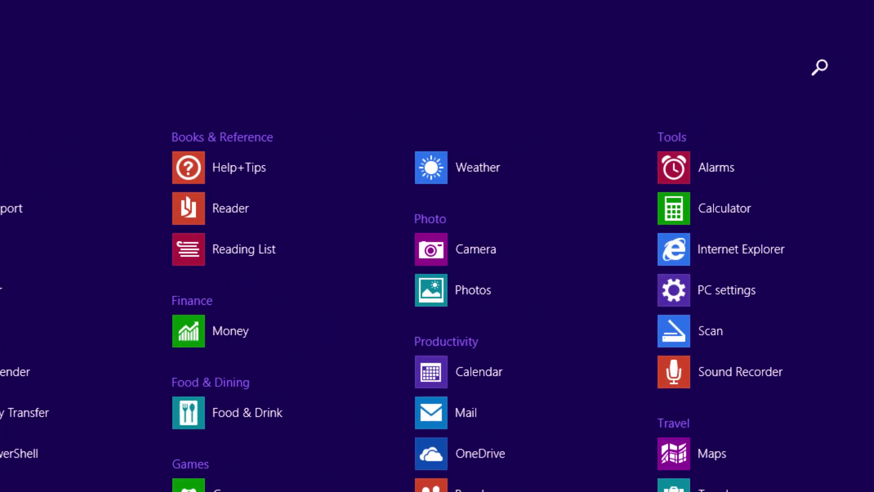
pyautogui.write('powershell')
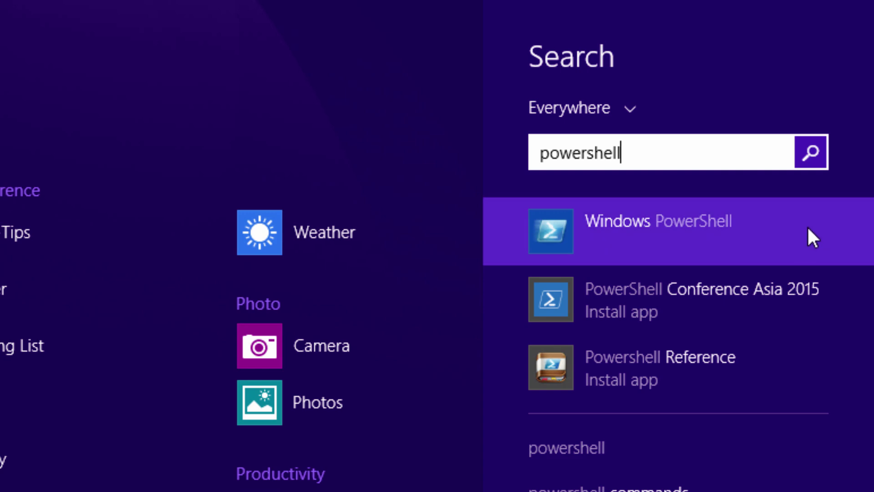
pyautogui.rightClick(712, 242)
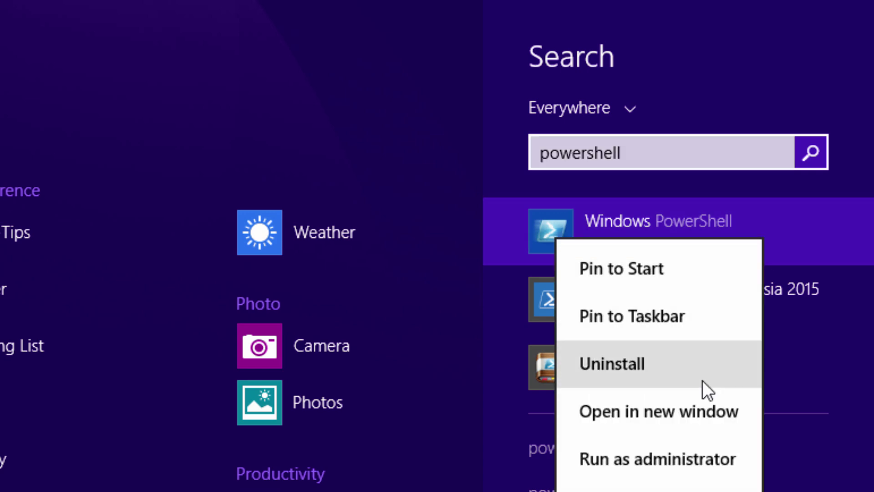
pyautogui.click(687, 468)
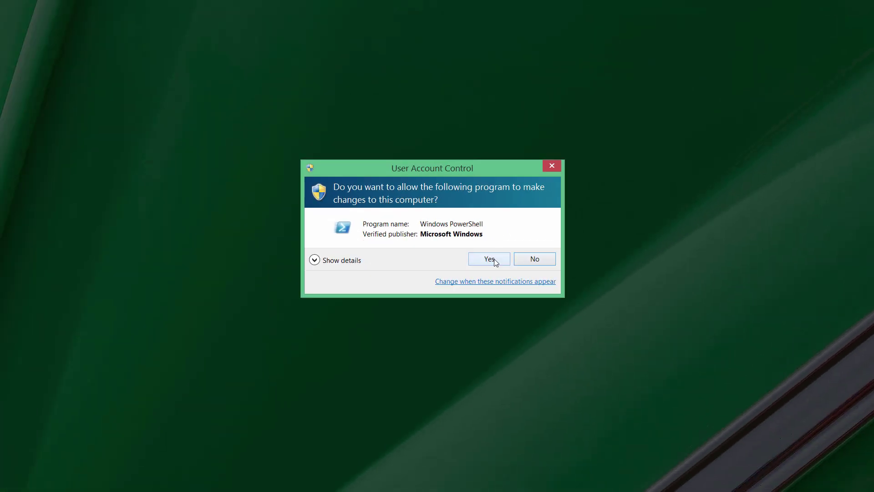
pyautogui.click(489, 259)
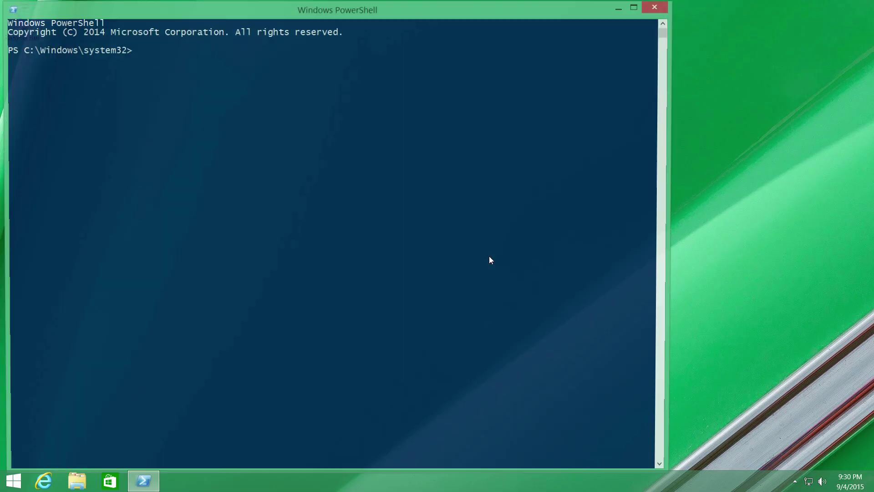
# Shrink the PowerShell console and reposition it near the middle of the desktop
pyautogui.click(319, 196)
pyautogui.moveTo(404, 13); pyautogui.dragTo(447, 23)
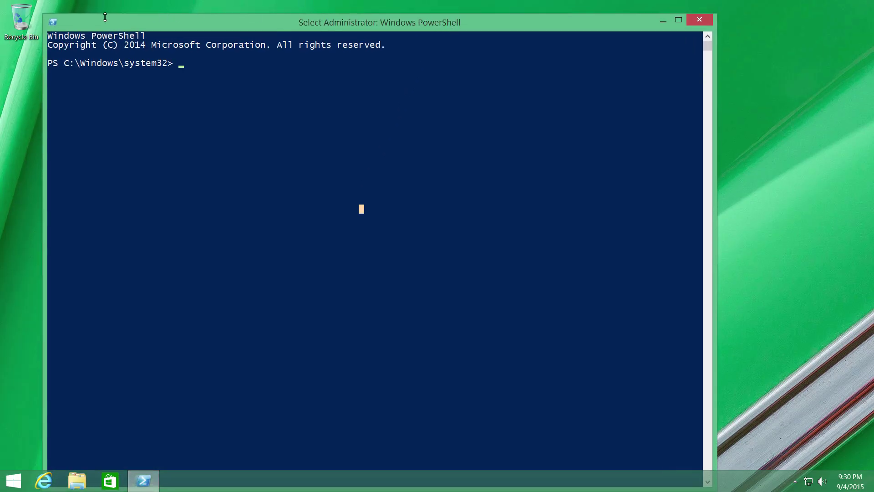
pyautogui.moveTo(47, 15); pyautogui.dragTo(189, 81)
pyautogui.click(278, 152)
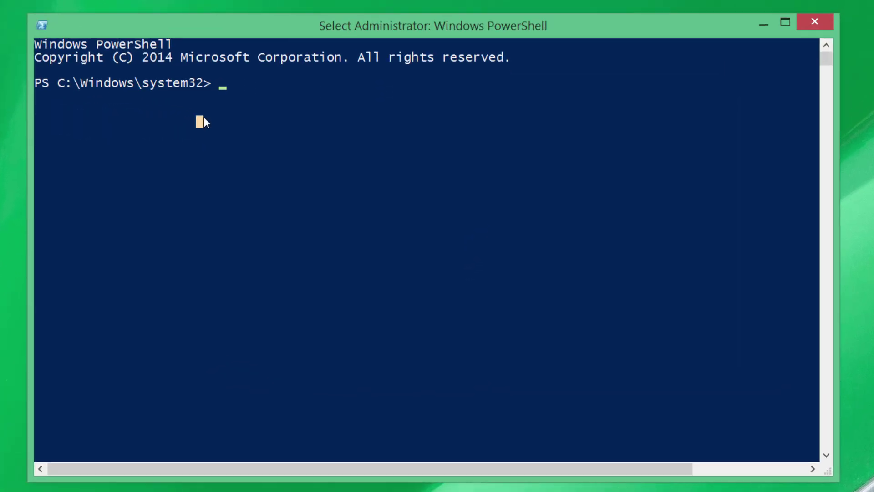
# Try Tab completion for Test-ComputerSecureChannel and Get-Help at the prompt, then clear the line
pyautogui.write('test-com')
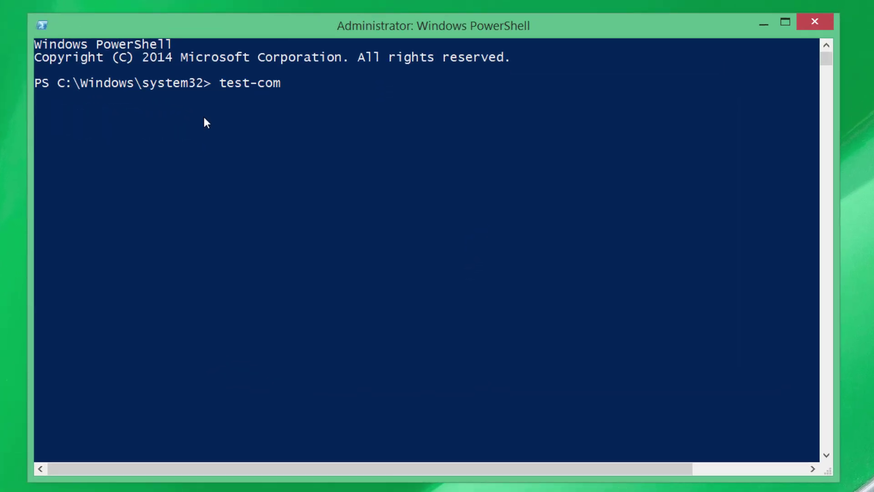
pyautogui.press('Tab')
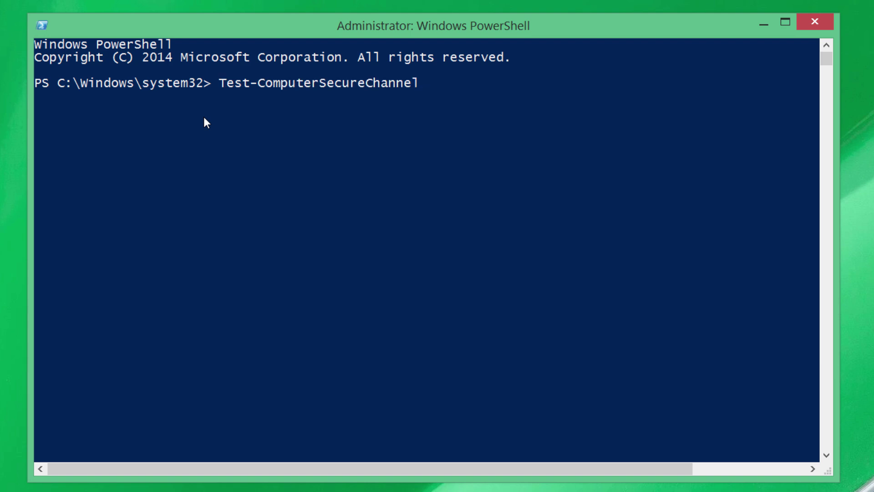
pyautogui.press('BackSpace')
pyautogui.press('BackSpace')
pyautogui.press('BackSpace')
pyautogui.press('BackSpace')
pyautogui.press('BackSpace')
pyautogui.press('BackSpace')
pyautogui.press('BackSpace')
pyautogui.press('BackSpace')
pyautogui.press('BackSpace')
pyautogui.press('BackSpace')
pyautogui.press('BackSpace')
pyautogui.press('BackSpace')
pyautogui.press('BackSpace')
pyautogui.press('BackSpace')
pyautogui.press('BackSpace')
pyautogui.press('BackSpace')
pyautogui.press('BackSpace')
pyautogui.press('BackSpace')
pyautogui.press('BackSpace')
pyautogui.press('BackSpace')
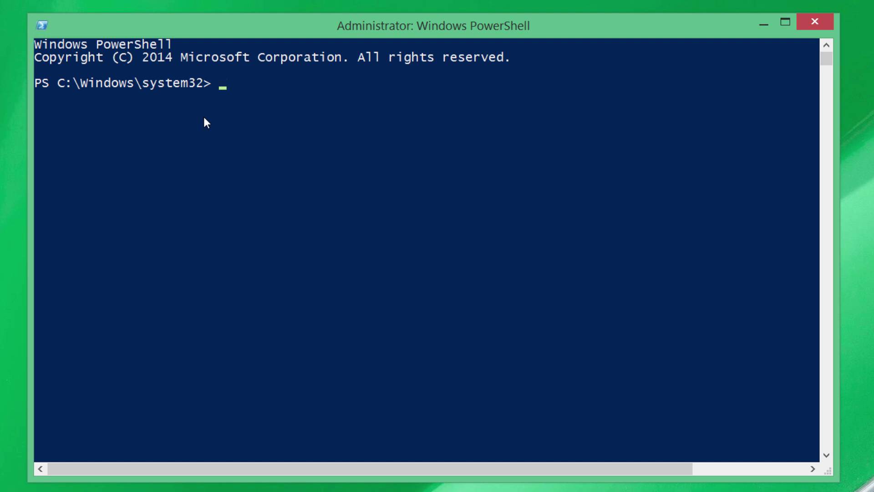
pyautogui.write('Get-h')
pyautogui.press('Tab')
pyautogui.press('BackSpace')
pyautogui.press('BackSpace')
pyautogui.press('BackSpace')
pyautogui.press('BackSpace')
pyautogui.press('BackSpace')
pyautogui.press('BackSpace')
pyautogui.press('BackSpace')
pyautogui.press('BackSpace')
# Enter help Test-ComputerSecureChannel, completing the cmdlet name with Tab
pyautogui.write('help Test-C')
pyautogui.press('Tab')
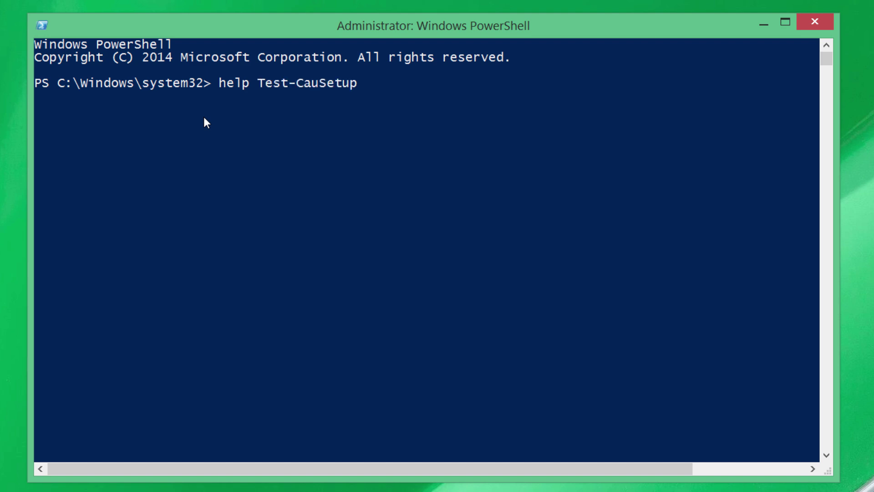
pyautogui.press('Tab')
pyautogui.press('Tab')
pyautogui.press('BackSpace')
pyautogui.press('BackSpace')
pyautogui.press('BackSpace')
pyautogui.press('BackSpace')
pyautogui.press('BackSpace')
pyautogui.press('BackSpace')
pyautogui.press('BackSpace')
pyautogui.press('BackSpace')
pyautogui.press('BackSpace')
pyautogui.press('BackSpace')
pyautogui.press('BackSpace')
pyautogui.press('BackSpace')
pyautogui.press('BackSpace')
pyautogui.press('BackSpace')
pyautogui.press('BackSpace')
pyautogui.press('BackSpace')
pyautogui.press('BackSpace')
pyautogui.press('BackSpace')
pyautogui.press('BackSpace')
pyautogui.press('BackSpace')
pyautogui.press('BackSpace')
pyautogui.write('omputer')
pyautogui.press('Tab')
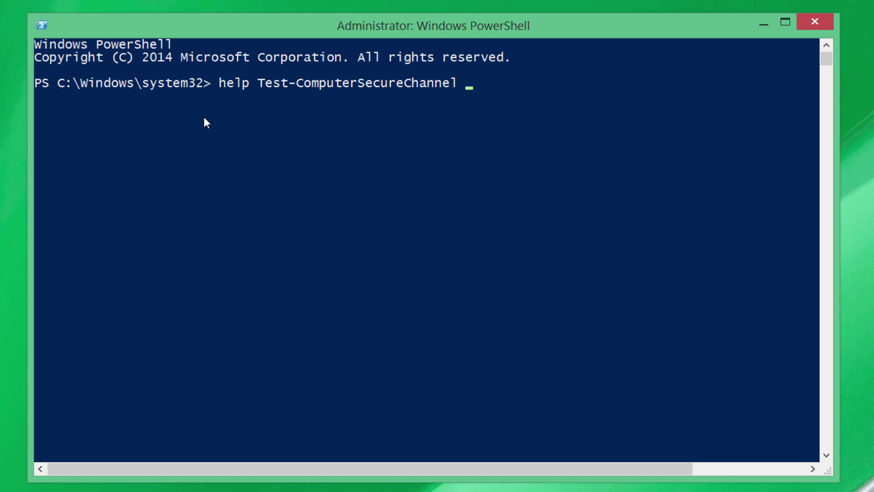
# Try the -Full, -ShowWindow and -Examples switches, then run the help with -Full
pyautogui.write('-ShowWindow')
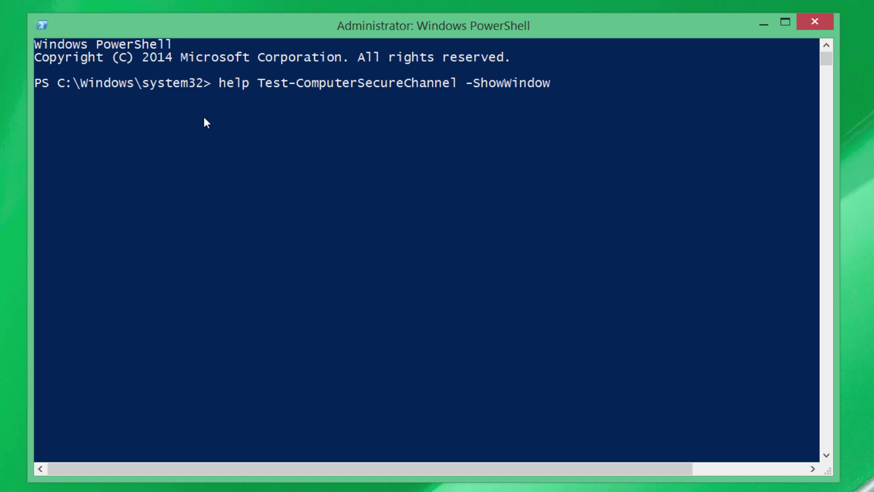
pyautogui.press('BackSpace')
pyautogui.press('BackSpace')
pyautogui.press('BackSpace')
pyautogui.press('BackSpace')
pyautogui.press('BackSpace')
pyautogui.press('BackSpace')
pyautogui.press('BackSpace')
pyautogui.press('BackSpace')
pyautogui.press('BackSpace')
pyautogui.press('BackSpace')
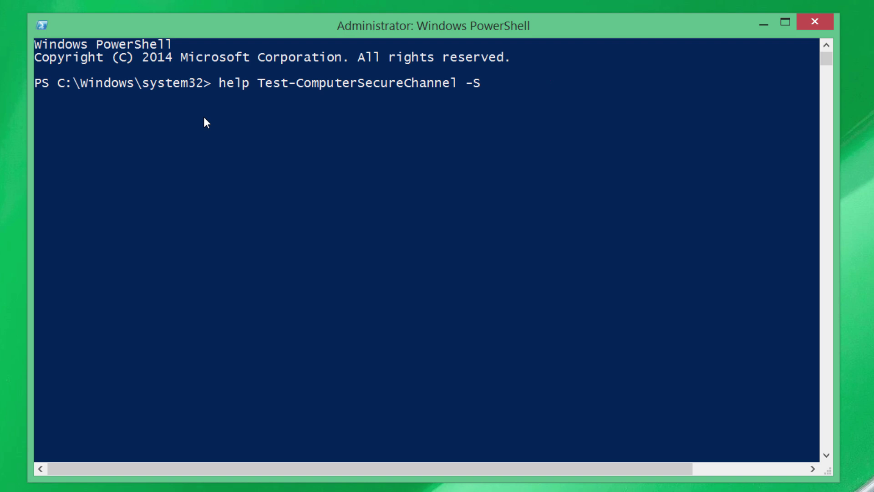
pyautogui.write('Examples')
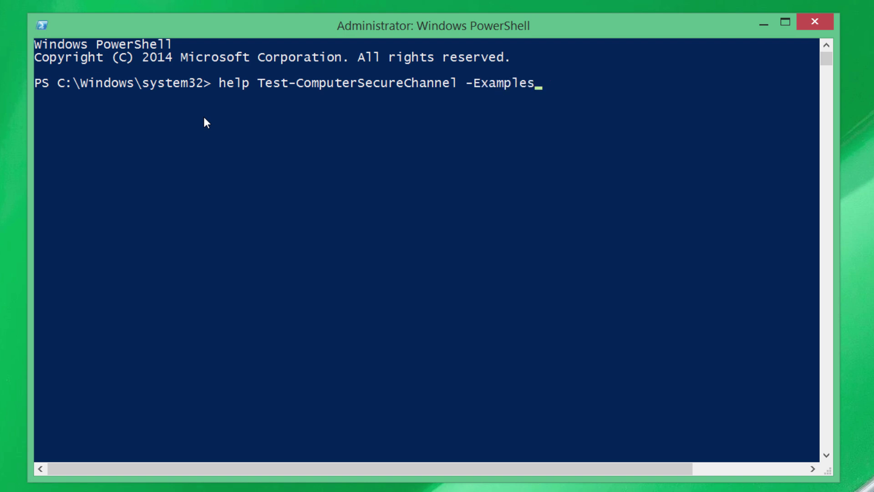
pyautogui.press('BackSpace')
pyautogui.press('BackSpace')
pyautogui.press('BackSpace')
pyautogui.press('BackSpace')
pyautogui.press('BackSpace')
pyautogui.press('BackSpace')
pyautogui.press('BackSpace')
pyautogui.press('BackSpace')
pyautogui.write('Full')
pyautogui.press('Return')
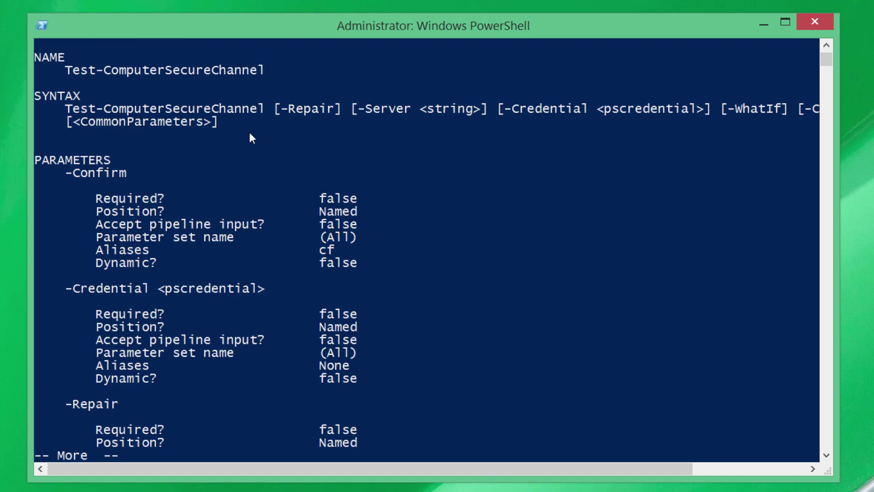
# Highlight the -Repair, -Server, -Credential and CommonParameters entries in the syntax line
pyautogui.press('Return')
pyautogui.press('Return')
pyautogui.press('Return')
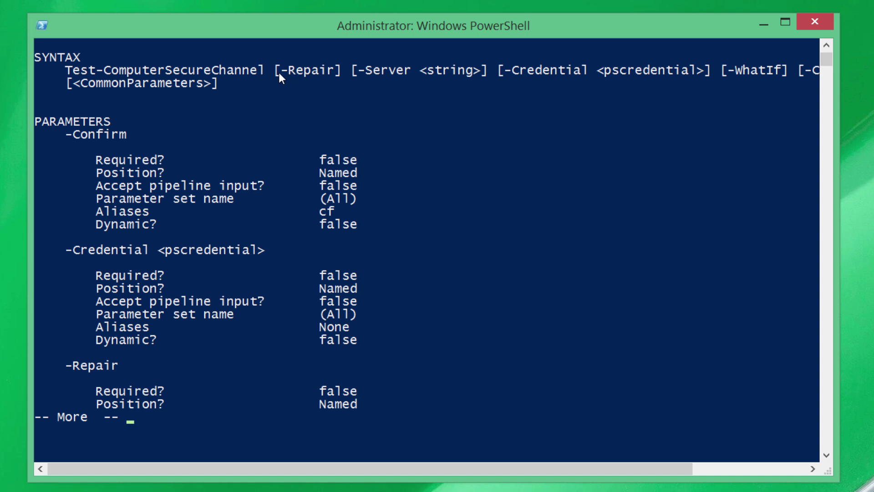
pyautogui.moveTo(275, 72); pyautogui.dragTo(793, 72)
pyautogui.click(501, 70)
pyautogui.click(725, 72)
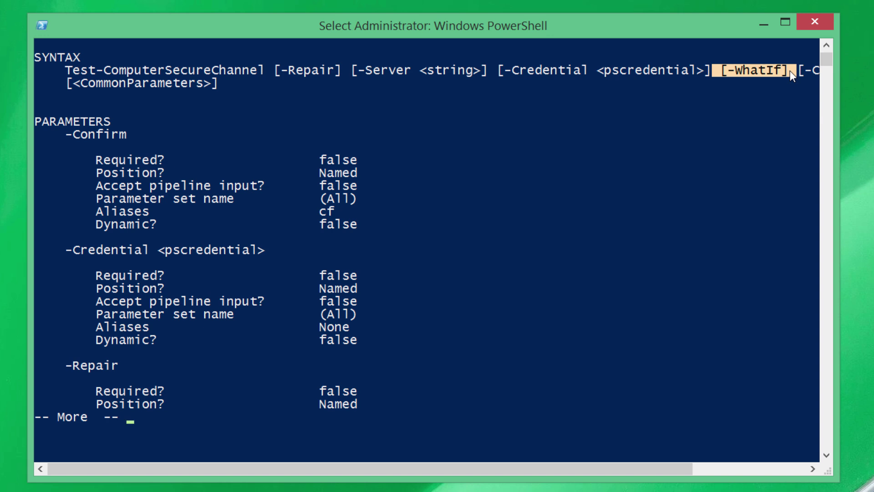
pyautogui.moveTo(238, 84); pyautogui.dragTo(55, 86)
pyautogui.click(252, 86)
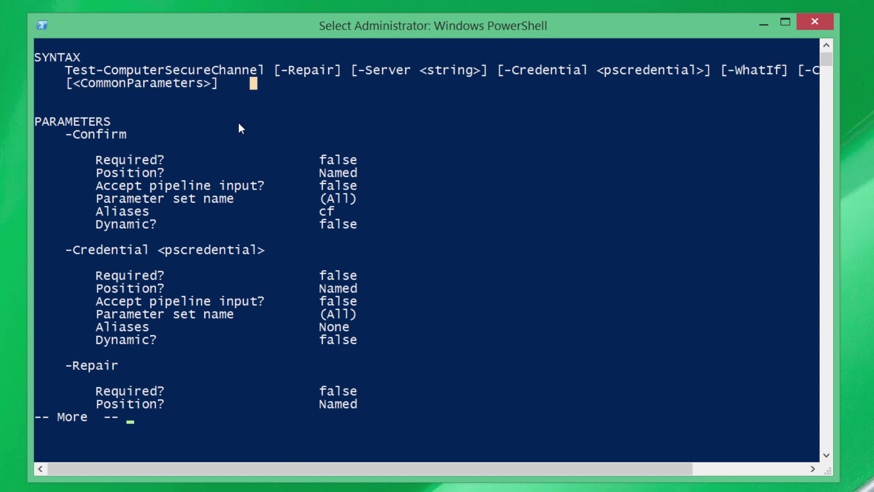
# Page the help to its end, then scroll back over SYNTAX and PARAMETERS
pyautogui.scroll(-1, 239, 127)
pyautogui.scroll(1, 236, 159)
pyautogui.press('space')
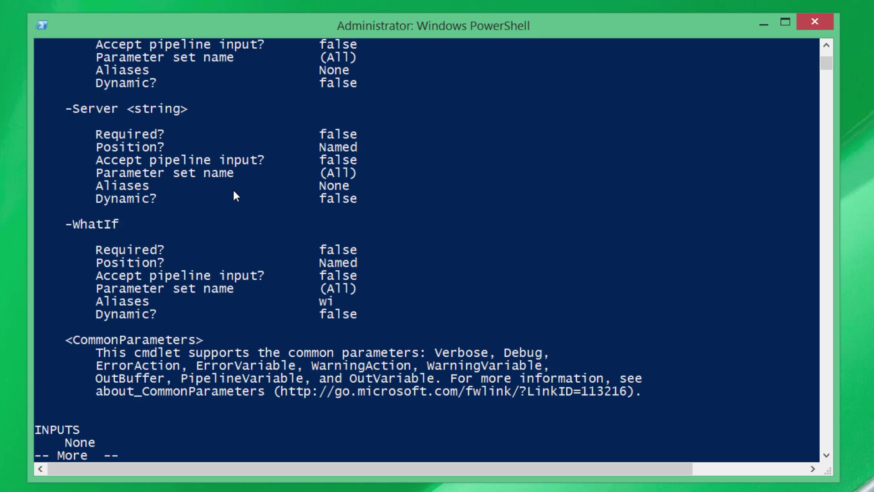
pyautogui.press('space')
pyautogui.scroll(6, 261, 197)
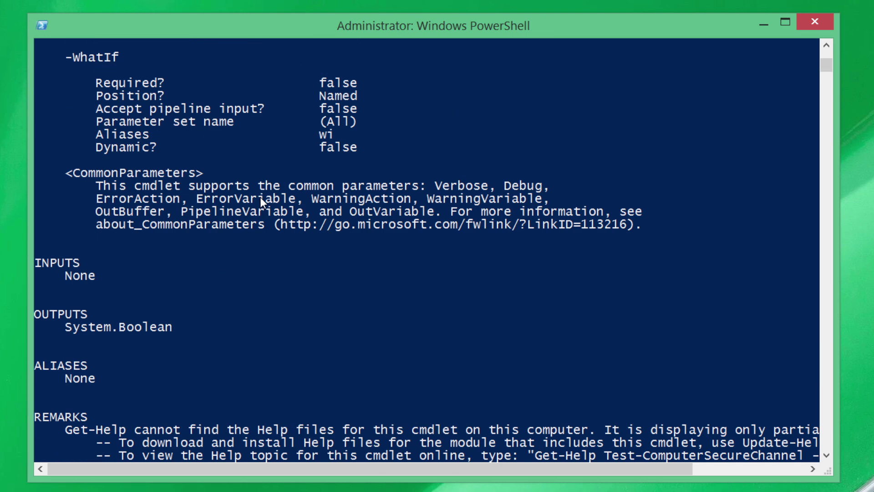
pyautogui.scroll(10, 263, 202)
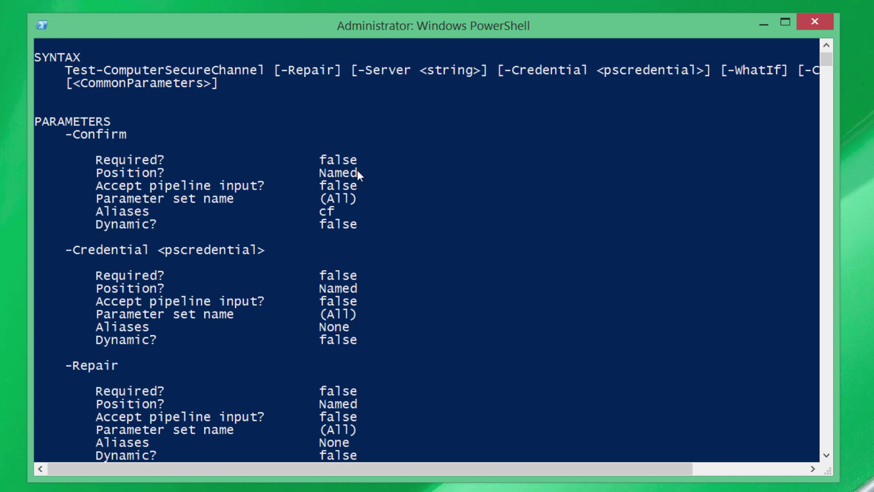
pyautogui.scroll(-4, 346, 273)
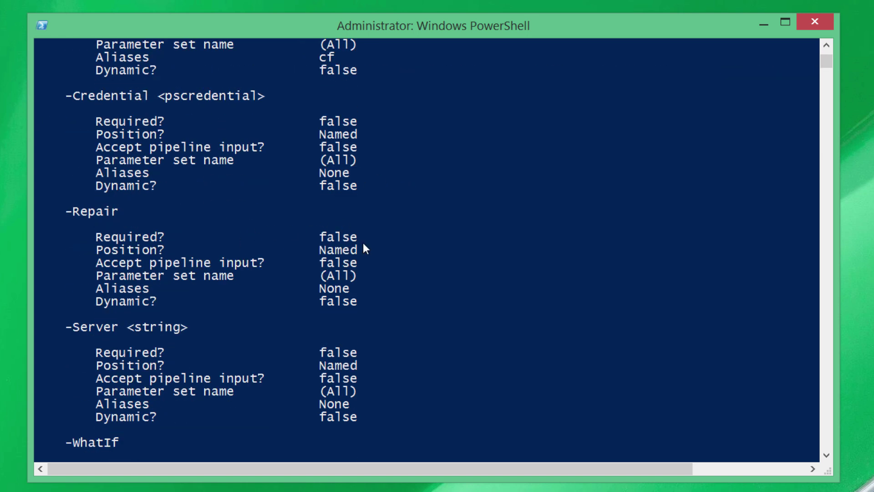
pyautogui.scroll(-9, 258, 256)
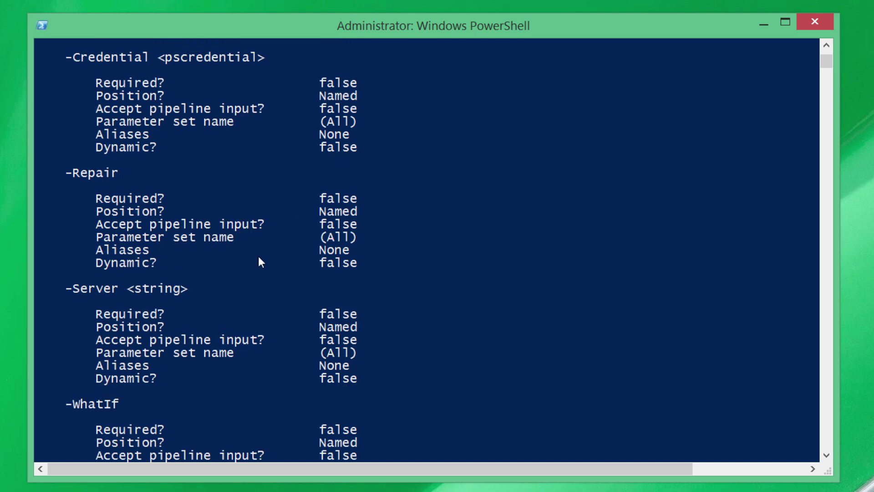
pyautogui.scroll(-4, 261, 263)
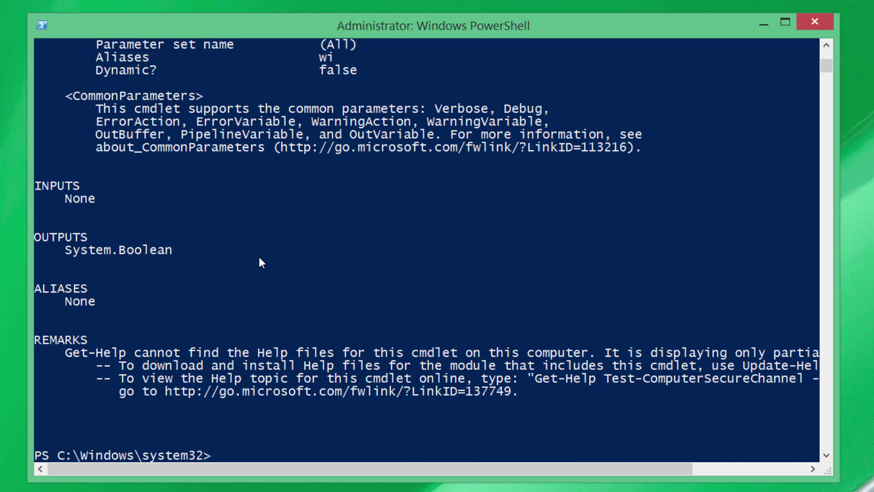
# Rerun the help command with -ShowWindow instead of -Full
pyautogui.click(361, 419)
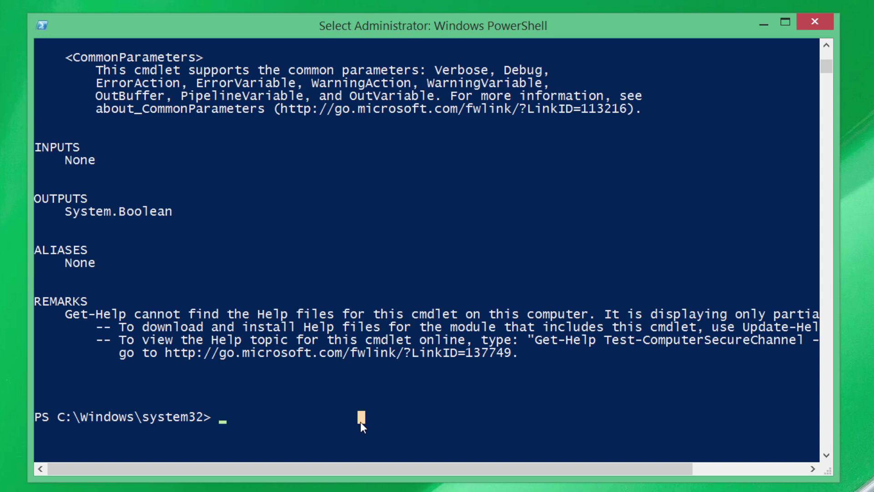
pyautogui.press('Escape')
pyautogui.press('Up')
pyautogui.press('BackSpace')
pyautogui.press('BackSpace')
pyautogui.press('BackSpace')
pyautogui.press('BackSpace')
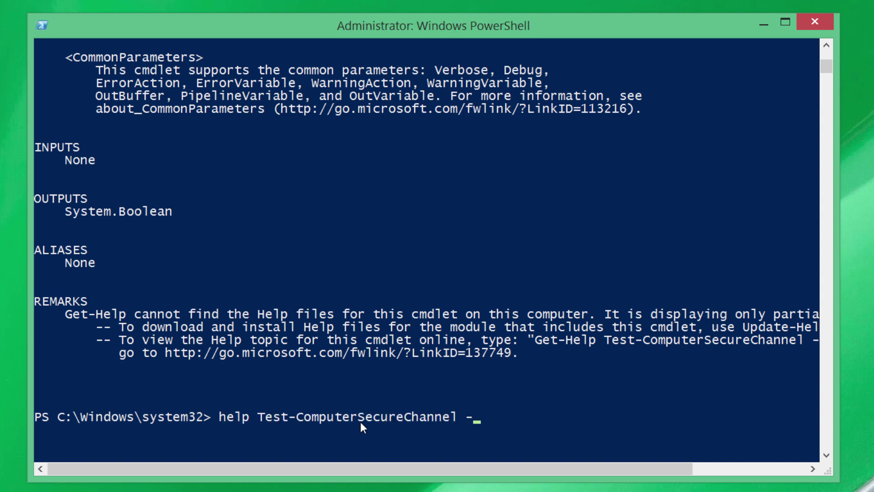
pyautogui.write('ShowWindow')
pyautogui.press('Return')
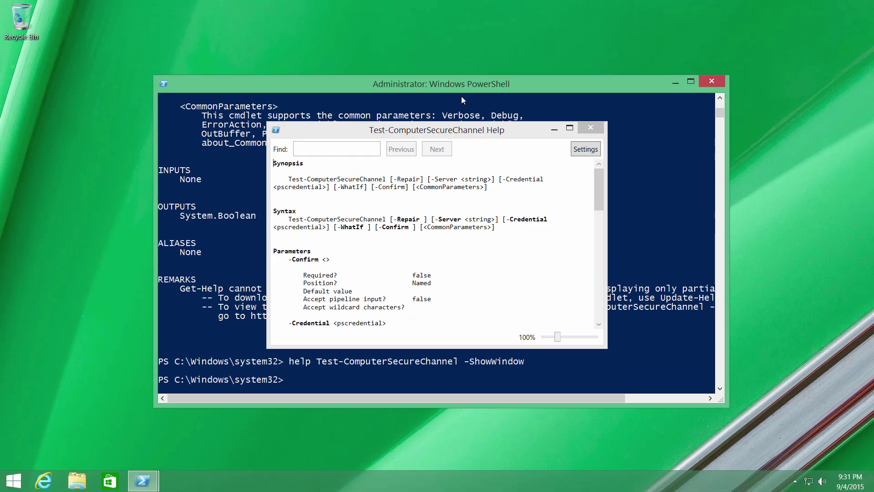
# Place the console on the left and a narrower, taller Help window on the right
pyautogui.moveTo(457, 82); pyautogui.dragTo(307, 77)
pyautogui.moveTo(347, 131); pyautogui.dragTo(579, 84)
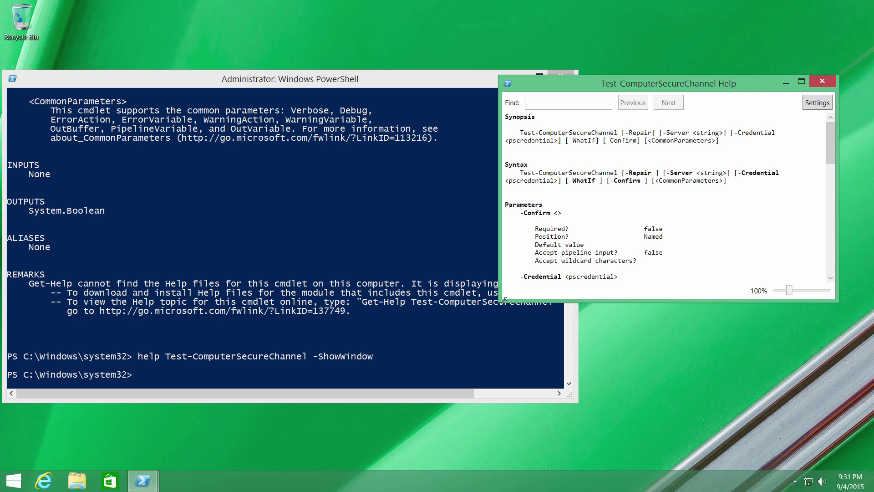
pyautogui.moveTo(503, 299); pyautogui.dragTo(602, 409)
pyautogui.scroll(-10, 703, 265)
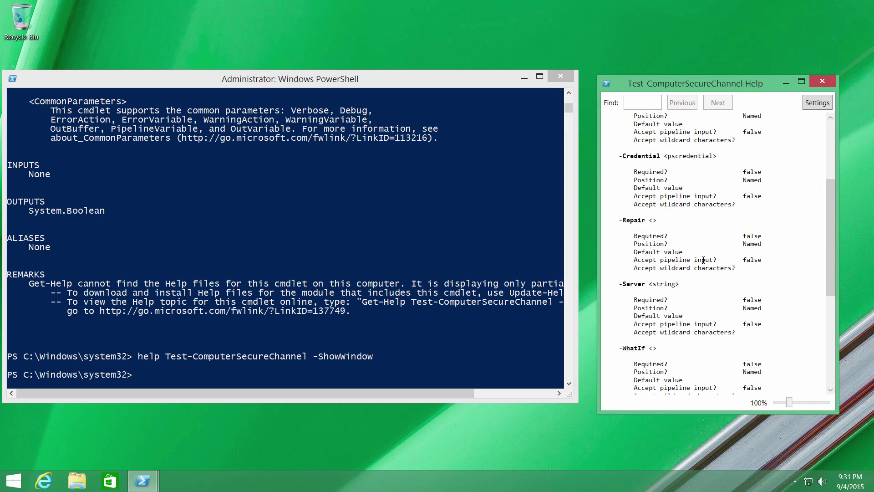
pyautogui.click(250, 274)
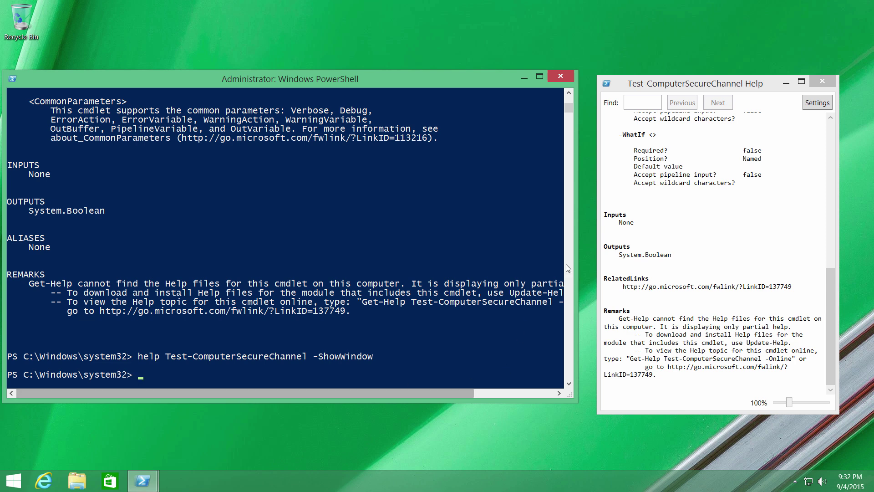
pyautogui.click(381, 375)
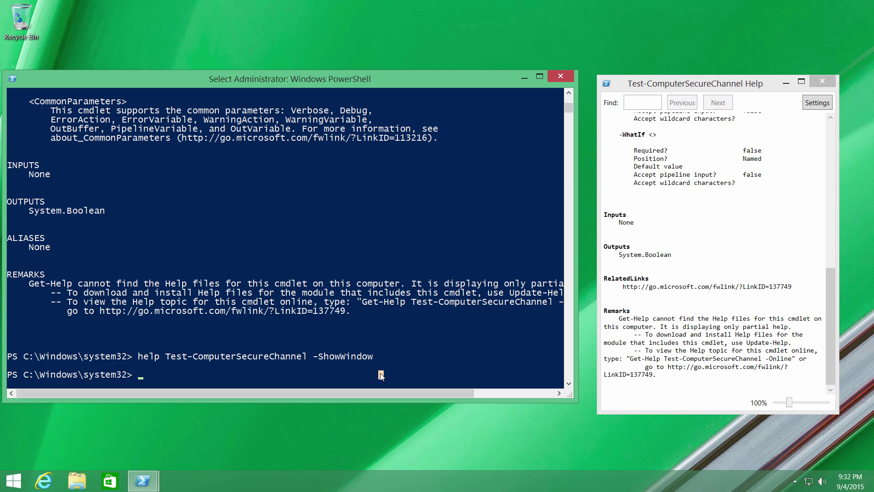
# Run help Test-ComputerSecureChannel -Examples
pyautogui.press('Escape')
pyautogui.press('Up')
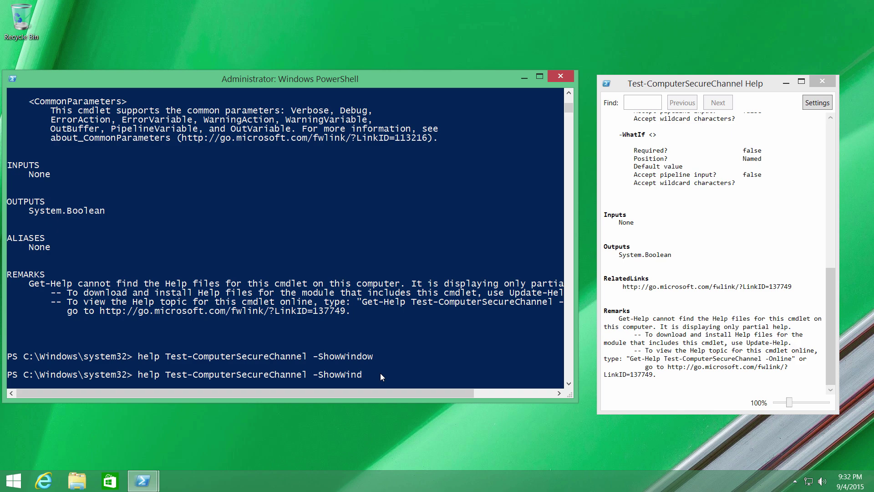
pyautogui.press('BackSpace')
pyautogui.press('BackSpace')
pyautogui.press('BackSpace')
pyautogui.press('BackSpace')
pyautogui.press('BackSpace')
pyautogui.press('BackSpace')
pyautogui.press('BackSpace')
pyautogui.press('BackSpace')
pyautogui.write('Ea')
pyautogui.press('BackSpace')
pyautogui.write('x')
pyautogui.press('Tab')
pyautogui.press('Return')
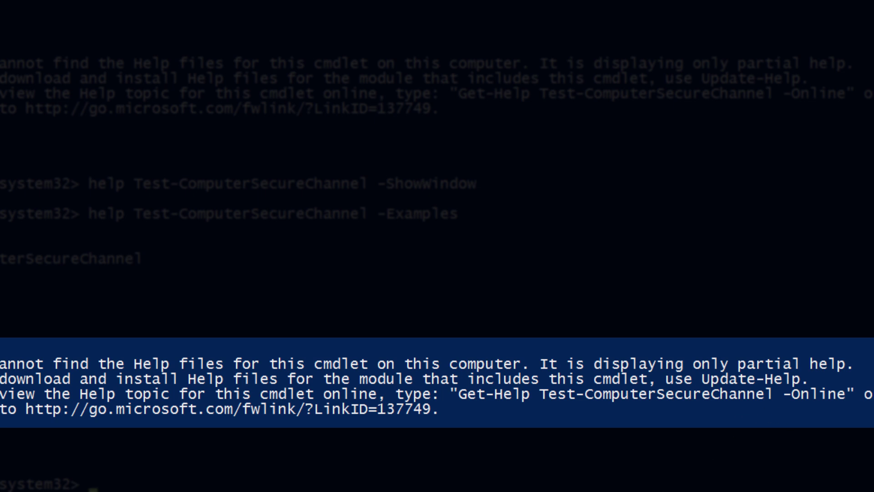
# Rerun the help command with -Online to open the web documentation
pyautogui.press('Up')
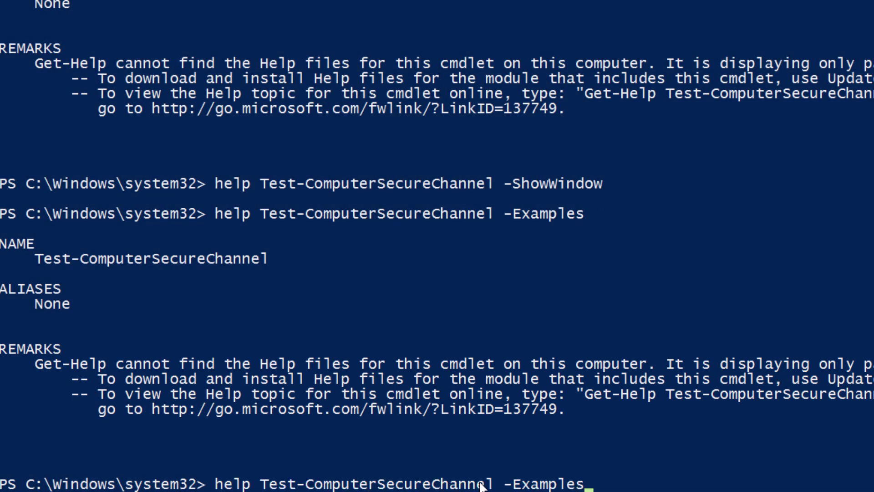
pyautogui.press('BackSpace')
pyautogui.press('BackSpace')
pyautogui.press('BackSpace')
pyautogui.press('BackSpace')
pyautogui.press('BackSpace')
pyautogui.press('BackSpace')
pyautogui.press('BackSpace')
pyautogui.press('BackSpace')
pyautogui.write('Online')
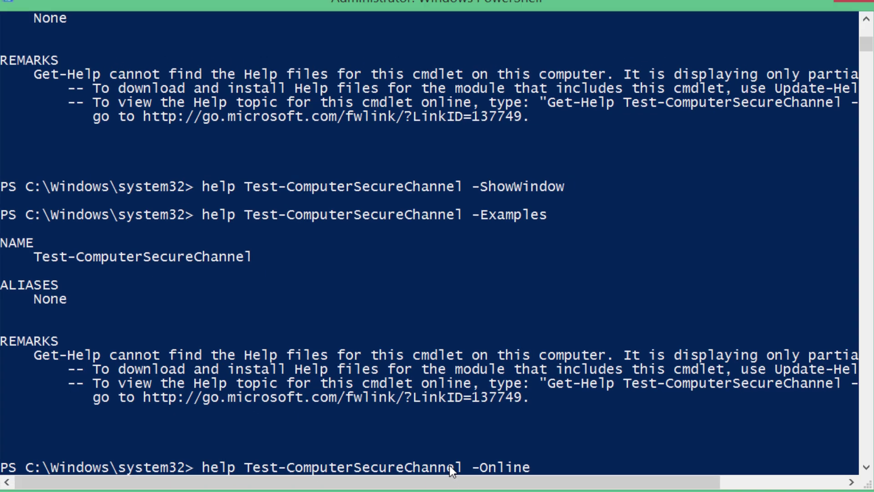
pyautogui.press('Return')
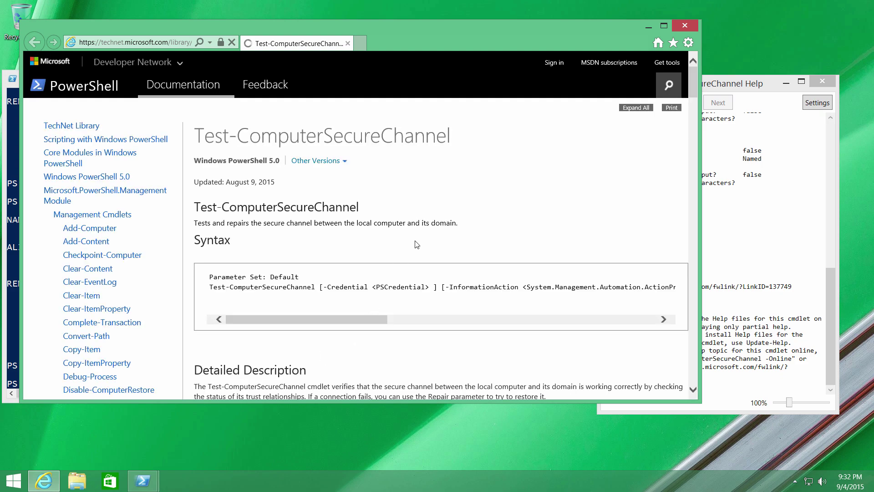
# Accept IE's recommended security and compatibility settings in the first-run dialog
pyautogui.scroll(-15, 417, 244)
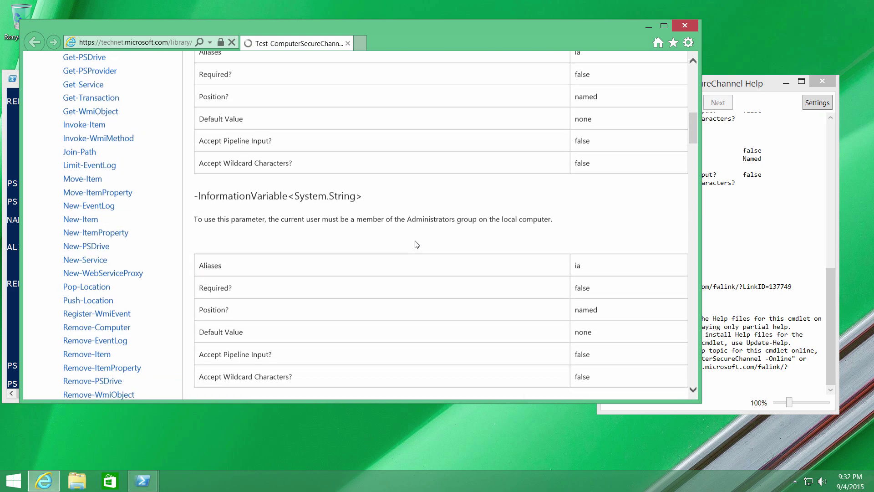
pyautogui.scroll(-3, 417, 244)
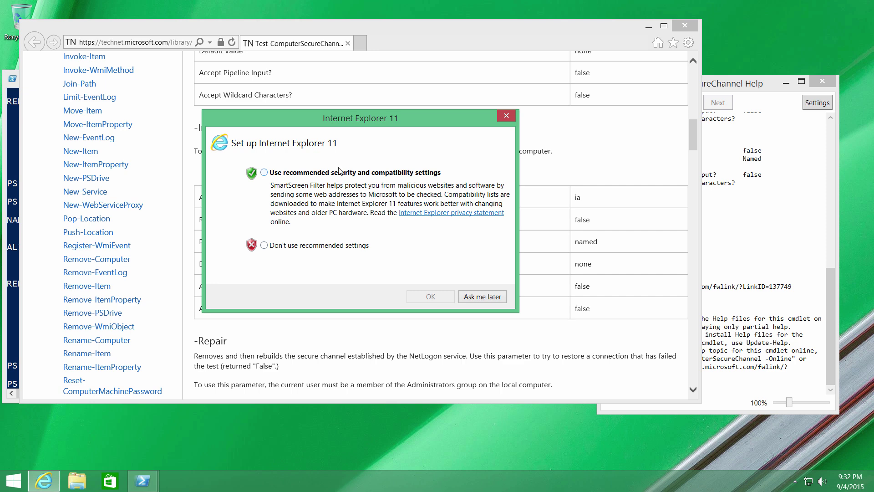
pyautogui.click(338, 170)
pyautogui.click(430, 296)
# Scroll the TechNet page to the -Repair description and the Examples section
pyautogui.scroll(-1, 432, 296)
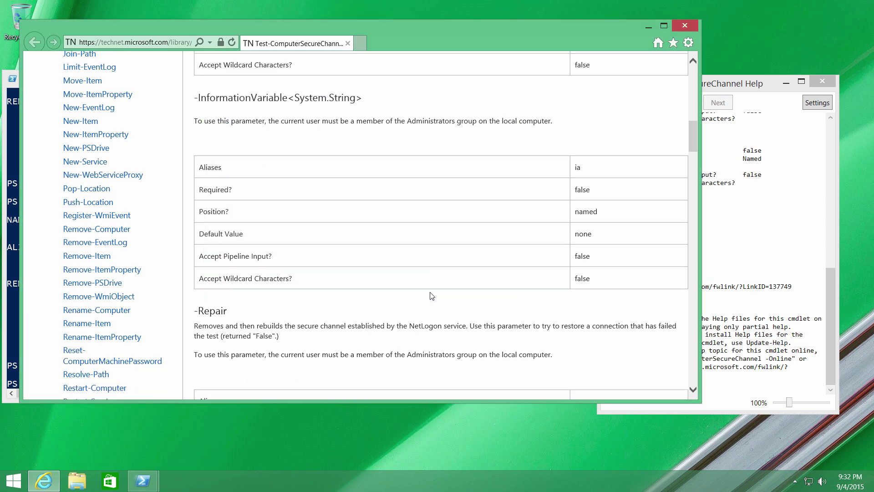
pyautogui.scroll(-3, 432, 296)
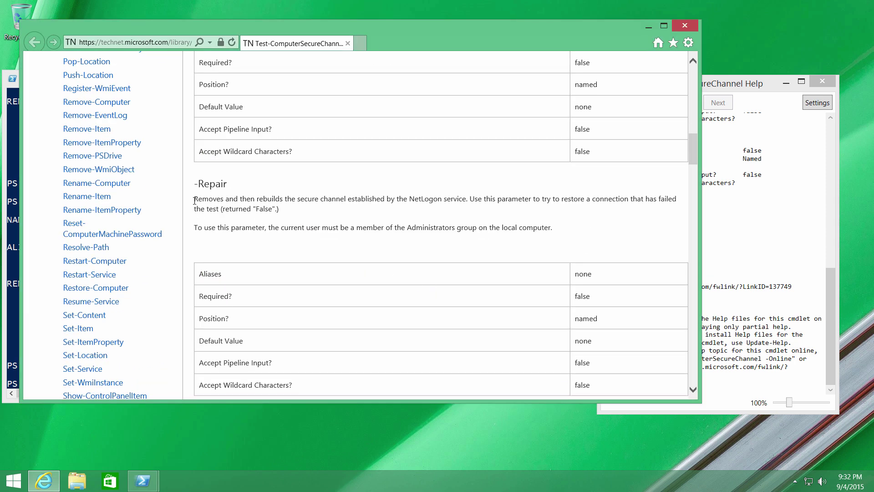
pyautogui.moveTo(195, 200); pyautogui.dragTo(387, 200)
pyautogui.click(397, 209)
pyautogui.moveTo(693, 153); pyautogui.dragTo(694, 291)
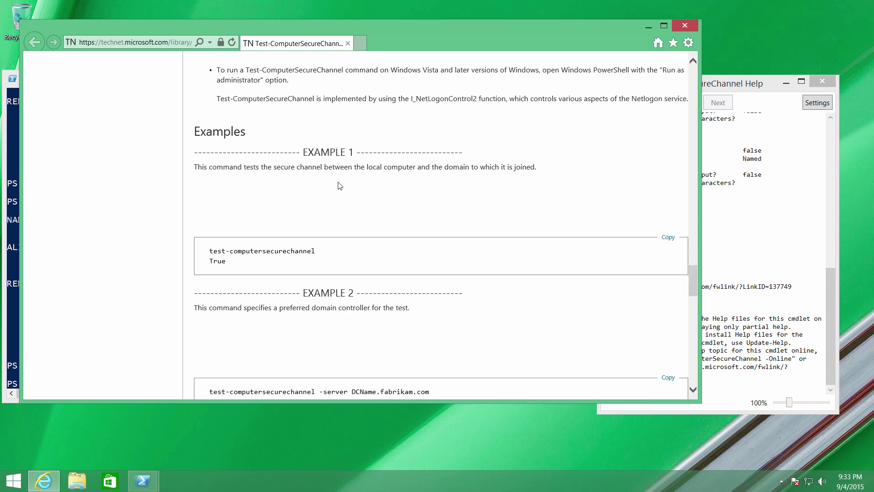
# Display the help for the Update-Help cmdlet in the console
pyautogui.click(7, 266)
pyautogui.write('get')
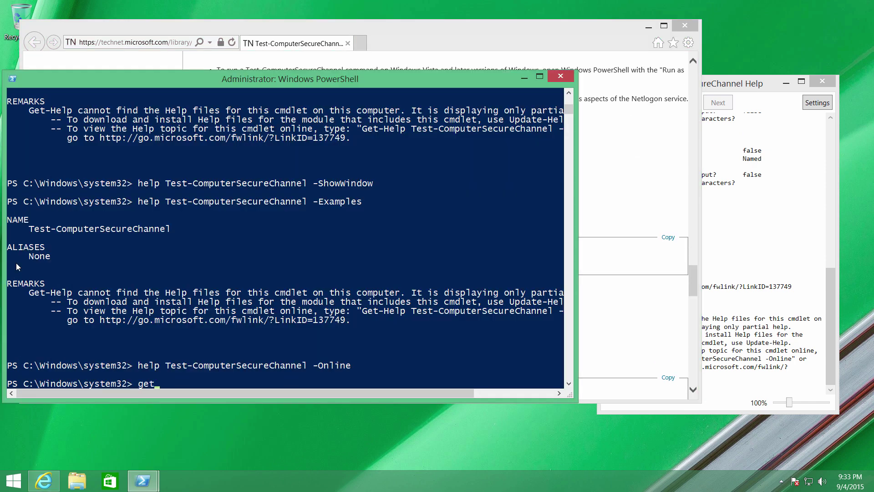
pyautogui.write('-help')
pyautogui.press('Tab')
pyautogui.write('Get-Update')
pyautogui.press('BackSpace')
pyautogui.press('BackSpace')
pyautogui.press('BackSpace')
pyautogui.press('BackSpace')
pyautogui.press('BackSpace')
pyautogui.press('BackSpace')
pyautogui.press('BackSpace')
pyautogui.press('BackSpace')
pyautogui.write('Upd')
pyautogui.press('Tab')
pyautogui.press('Tab')
pyautogui.press('Tab')
pyautogui.press('Tab')
pyautogui.press('Tab')
pyautogui.press('Tab')
pyautogui.press('Tab')
pyautogui.press('Tab')
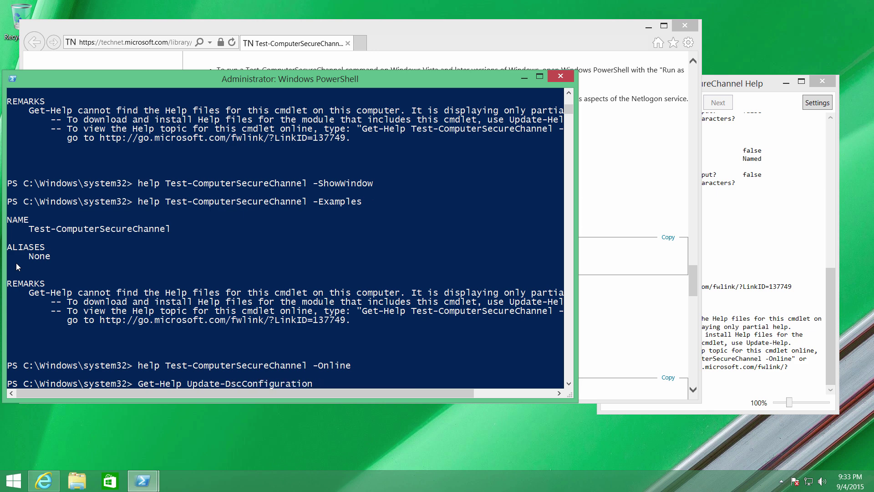
pyautogui.press('BackSpace')
pyautogui.press('BackSpace')
pyautogui.press('BackSpace')
pyautogui.press('BackSpace')
pyautogui.press('BackSpace')
pyautogui.press('BackSpace')
pyautogui.press('BackSpace')
pyautogui.press('BackSpace')
pyautogui.press('BackSpace')
pyautogui.press('BackSpace')
pyautogui.press('BackSpace')
pyautogui.press('BackSpace')
pyautogui.press('BackSpace')
pyautogui.press('BackSpace')
pyautogui.press('BackSpace')
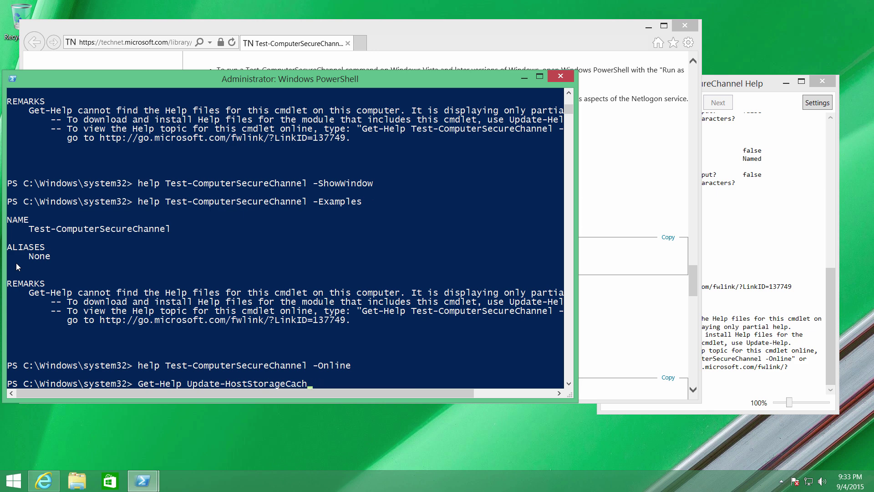
pyautogui.write('elp')
pyautogui.press('Return')
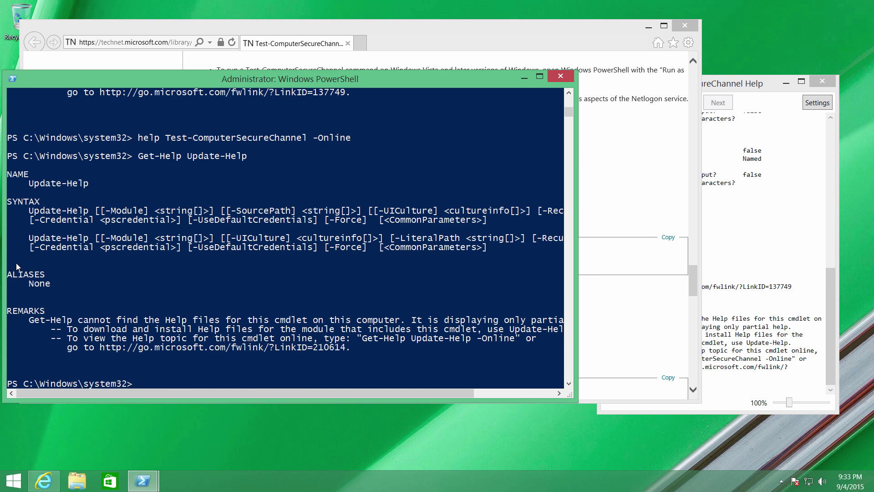
# Run Update-Help and check the online reference while the help files download
pyautogui.write('Update-Help')
pyautogui.press('Return')
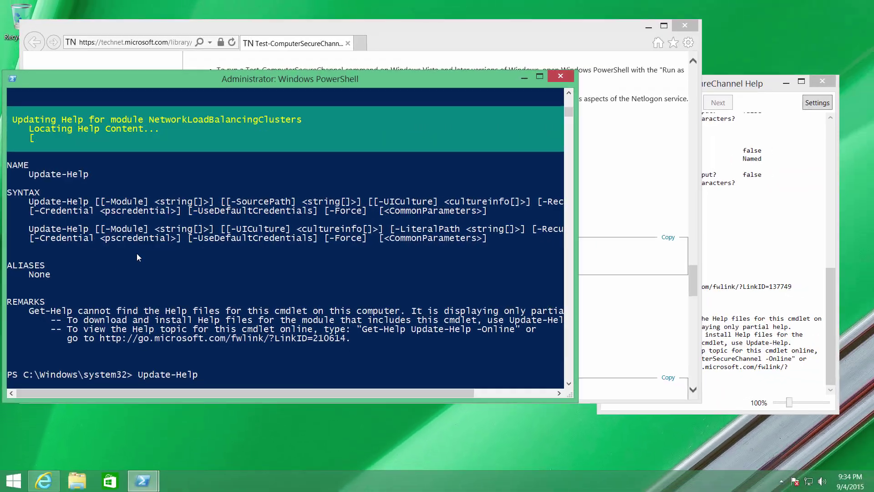
pyautogui.hotkey('alt', 'Tab')
pyautogui.scroll(10, 385, 183)
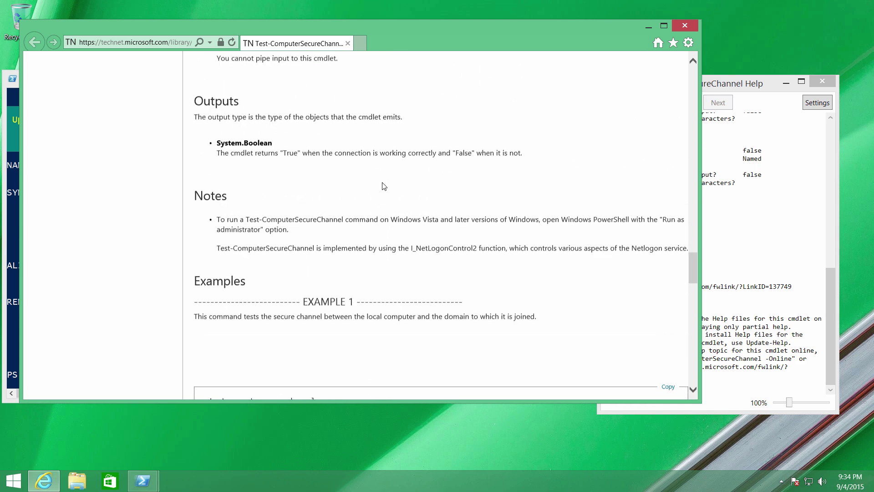
pyautogui.scroll(10, 385, 183)
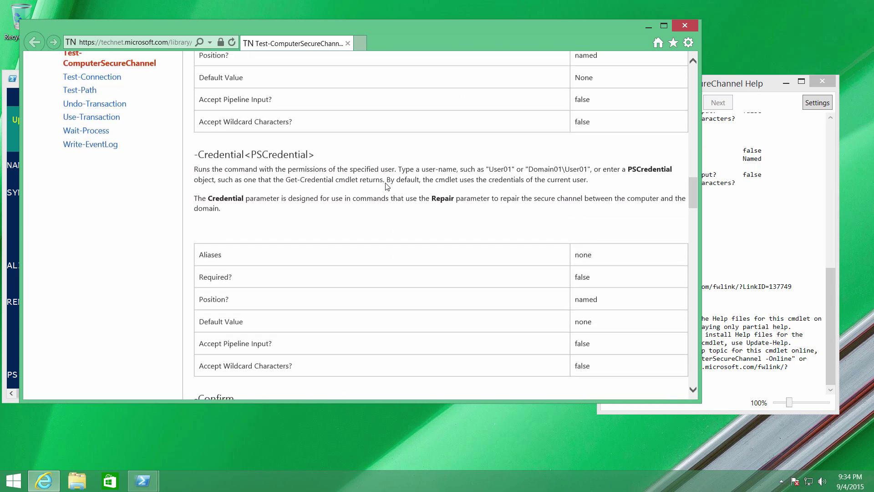
pyautogui.click(7, 231)
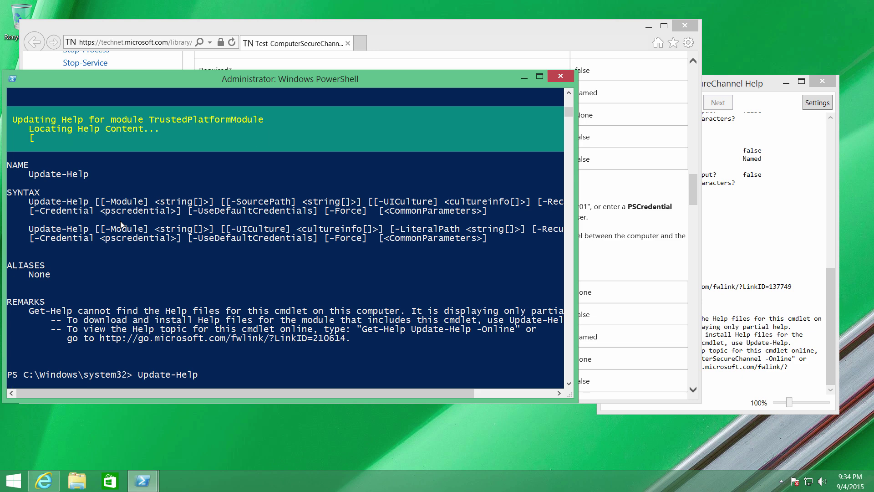
# Rerun help Test-ComputerSecureChannel -Full from history and page through to its end
pyautogui.click(189, 242)
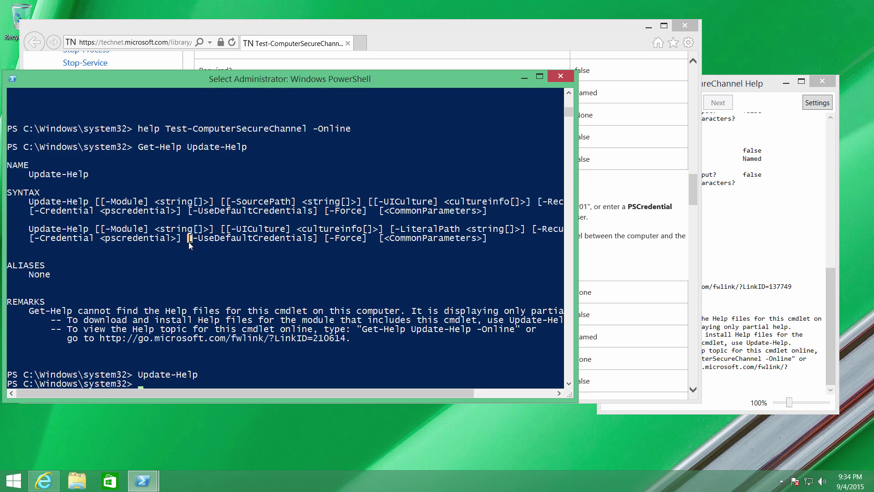
pyautogui.press('Up')
pyautogui.press('Up')
pyautogui.press('Up')
pyautogui.press('Up')
pyautogui.press('Up')
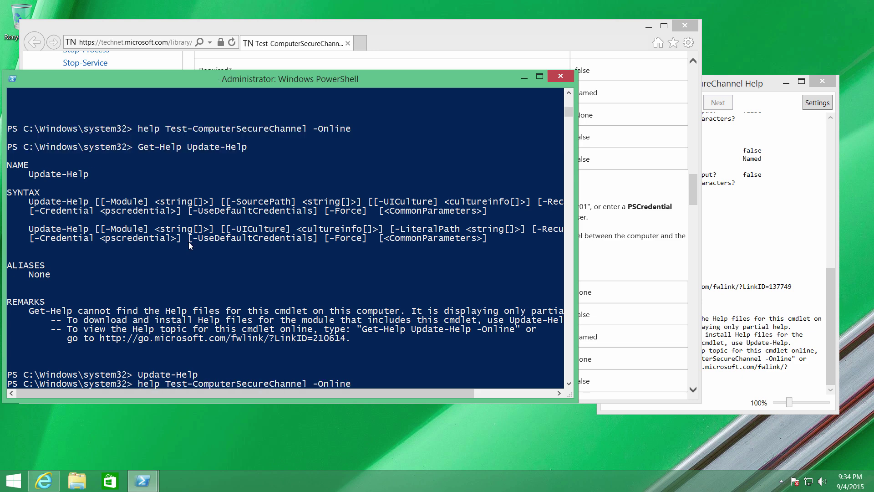
pyautogui.press('Up')
pyautogui.press('Return')
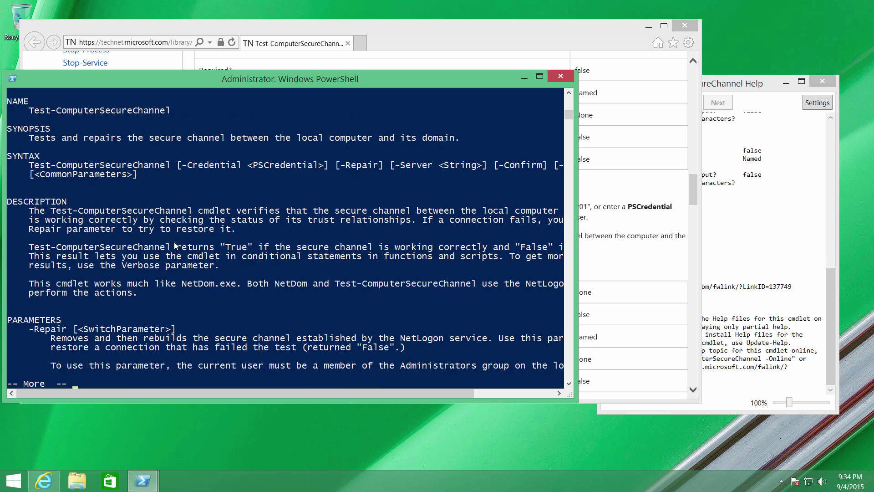
pyautogui.press('space')
pyautogui.press('space')
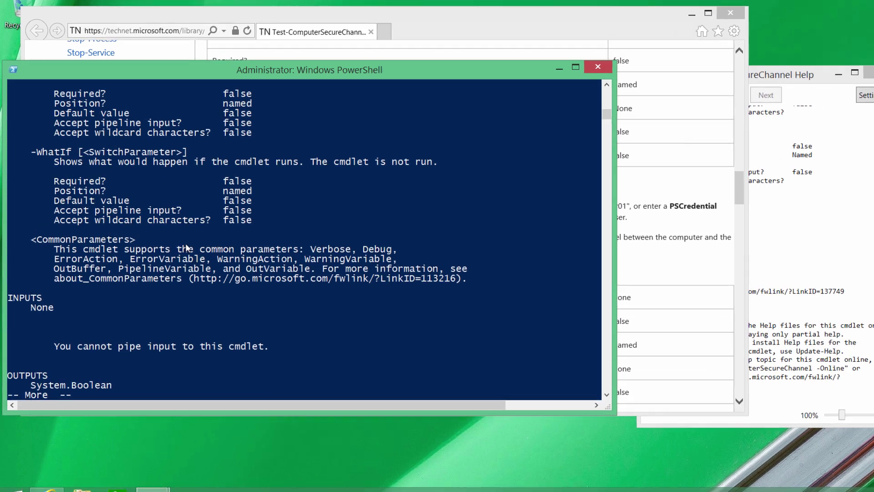
pyautogui.press('space')
pyautogui.press('space')
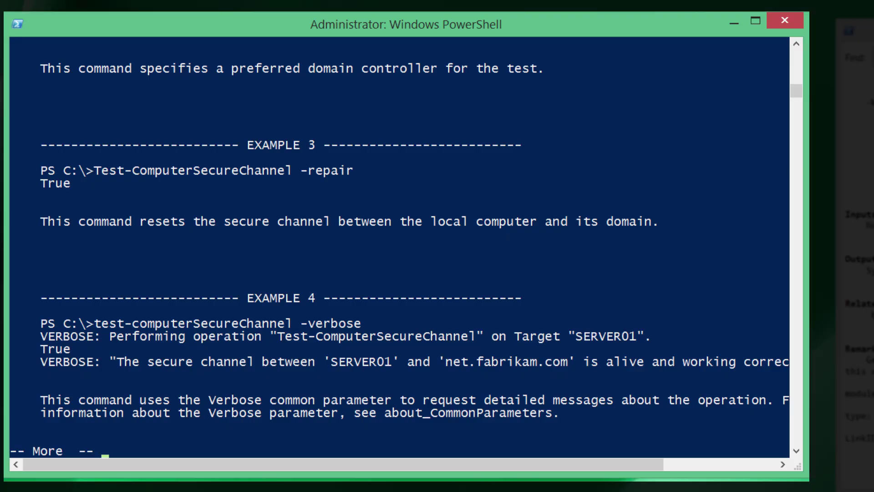
pyautogui.click(510, 200)
pyautogui.press('space')
pyautogui.press('space')
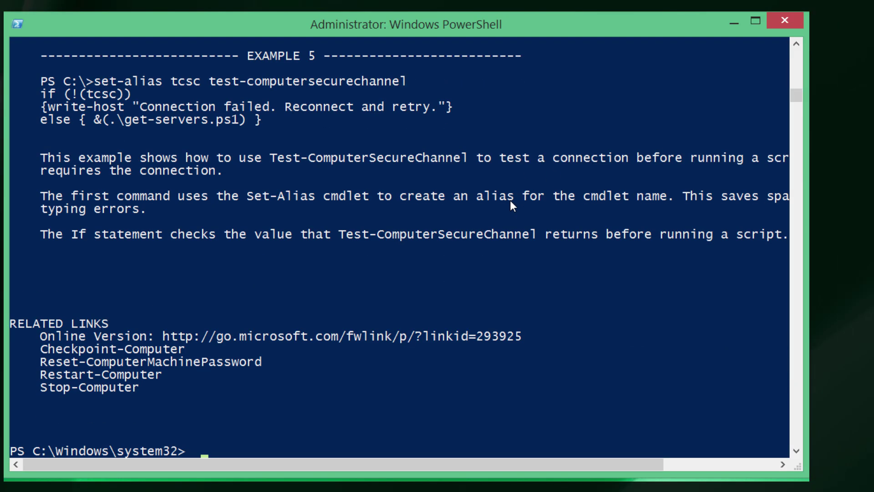
# Run help Test-ComputerSecureChannel -Examples and page to the last example
pyautogui.press('Up')
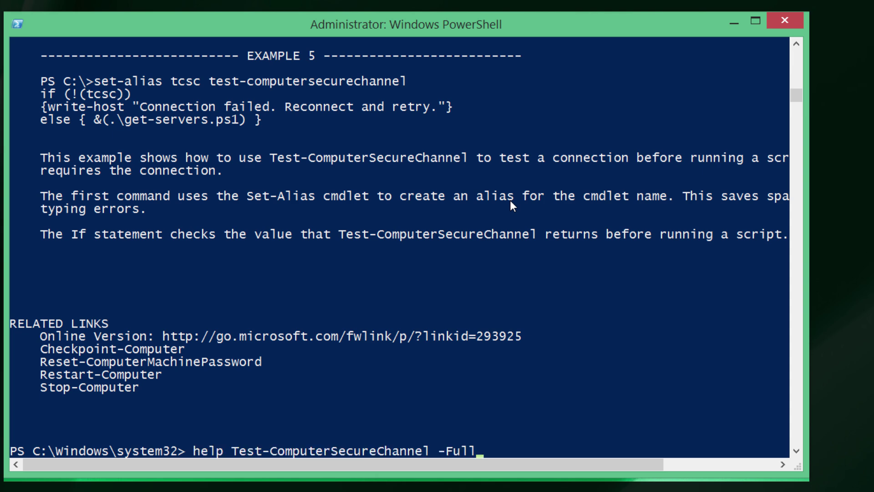
pyautogui.press('BackSpace')
pyautogui.press('BackSpace')
pyautogui.press('BackSpace')
pyautogui.press('BackSpace')
pyautogui.write('Examples')
pyautogui.press('Return')
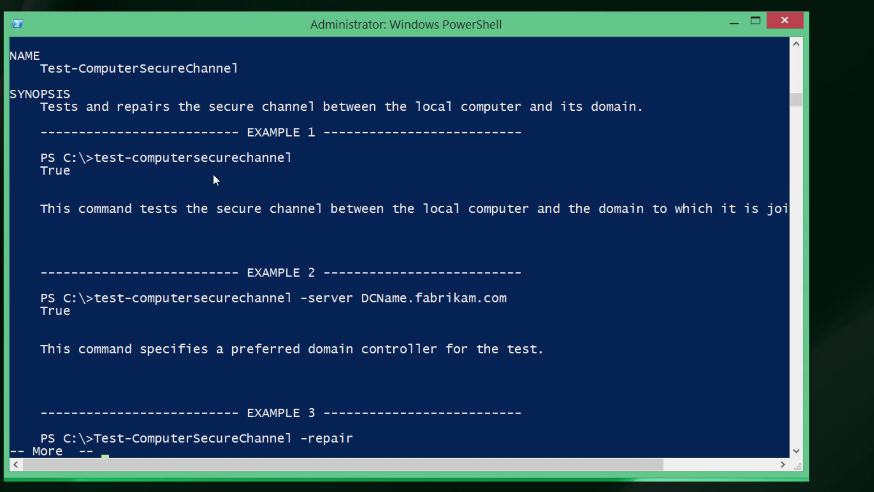
pyautogui.press('space')
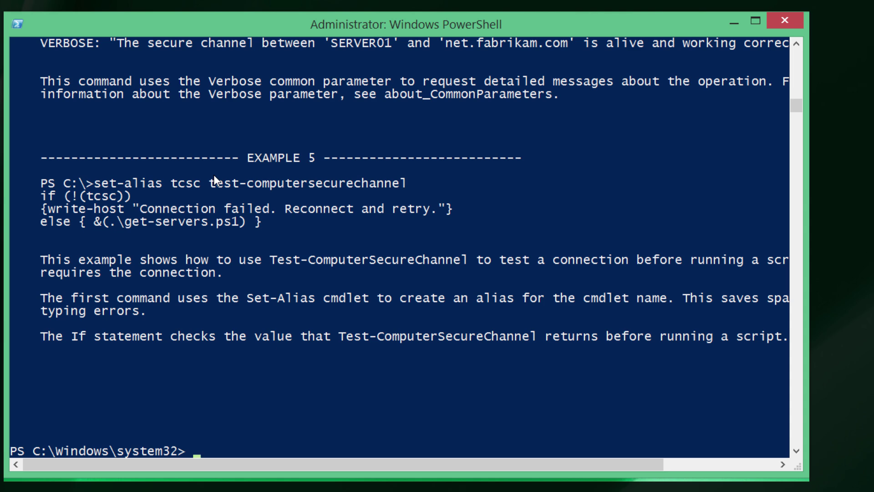
# Run help Test-ComputerSecureChannel -Repair, which returns an error
pyautogui.write('help Test-ComputerSecureChannel -Full')
pyautogui.press('BackSpace')
pyautogui.press('BackSpace')
pyautogui.press('BackSpace')
pyautogui.press('BackSpace')
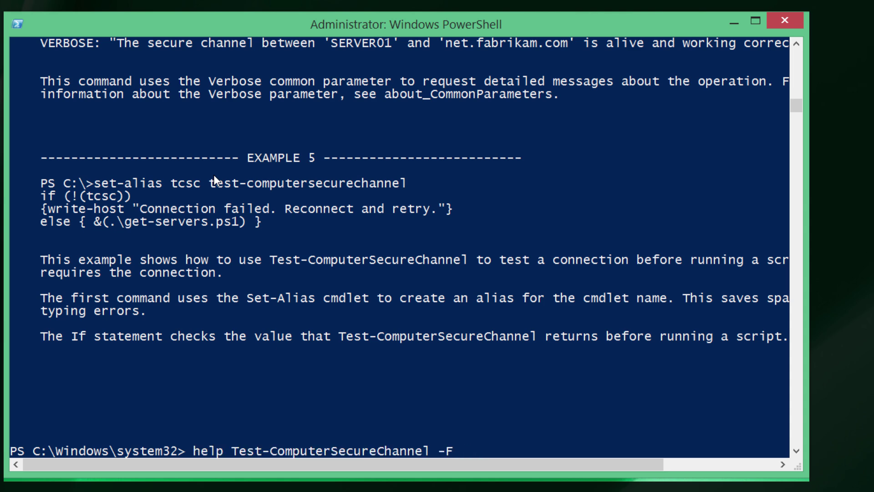
pyautogui.write('Repair')
pyautogui.press('Return')
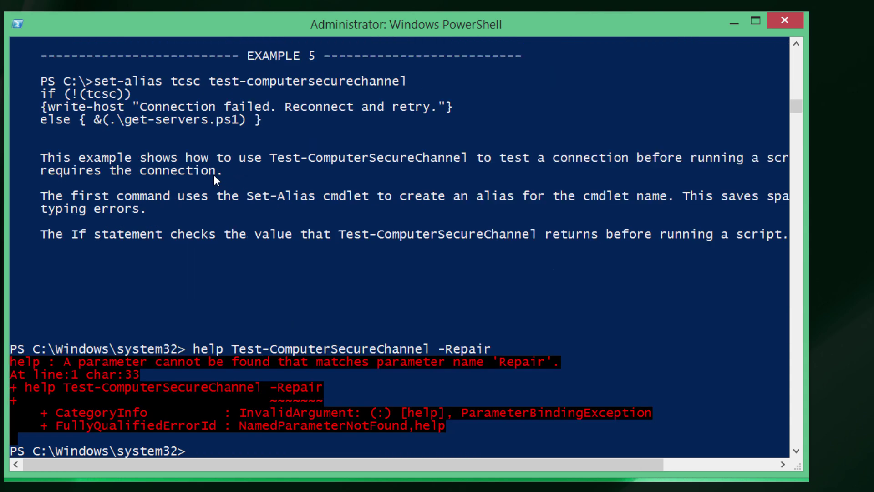
# Run Test-ComputerSecureChannel -Repair directly, which fails because the server is not operational
pyautogui.press('Up')
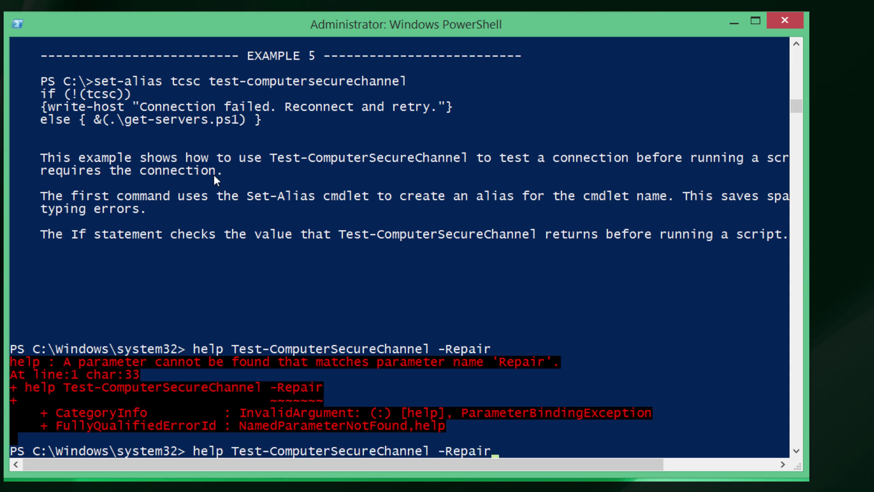
pyautogui.press('Home')
pyautogui.press('Delete')
pyautogui.press('Delete')
pyautogui.press('Delete')
pyautogui.press('Delete')
pyautogui.press('Delete')
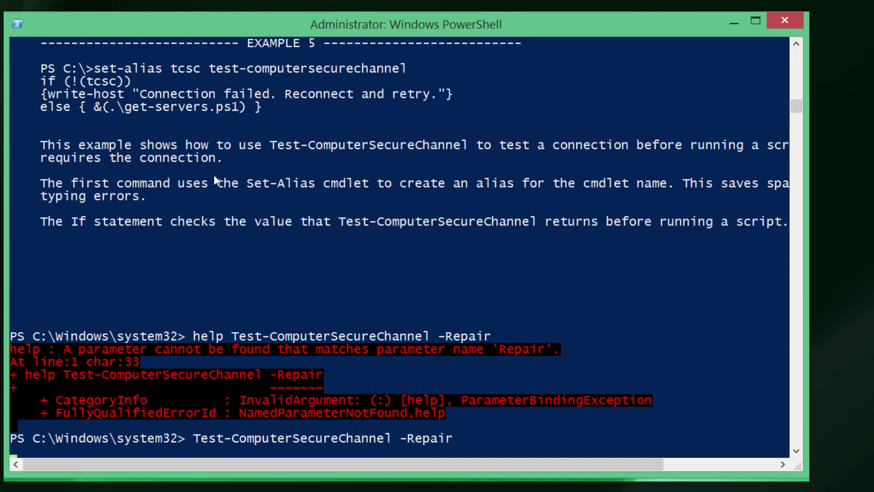
pyautogui.press('Return')
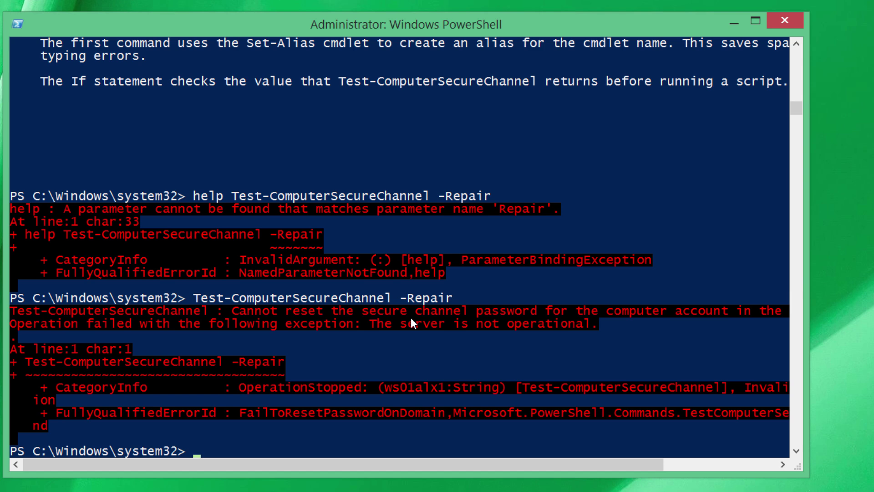
# Rerun help Test-ComputerSecureChannel with -full instead of -Repair
pyautogui.press('Up')
pyautogui.press('Up')
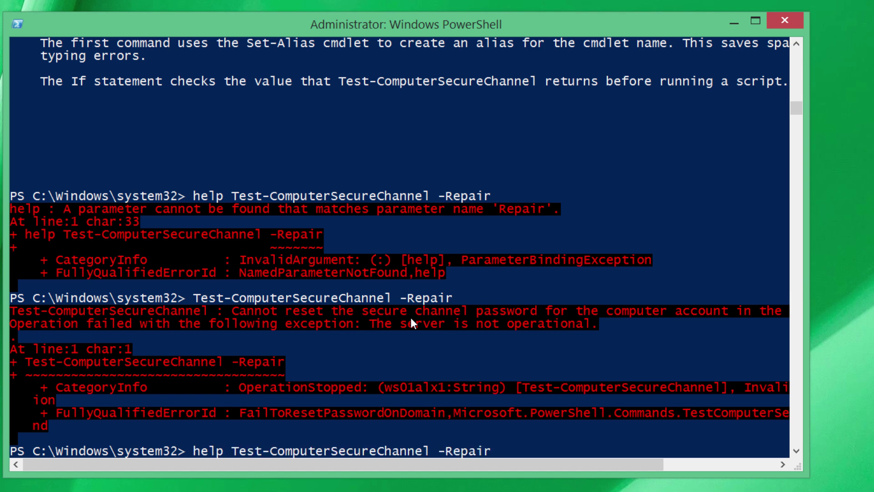
pyautogui.press('BackSpace')
pyautogui.press('BackSpace')
pyautogui.press('BackSpace')
pyautogui.press('BackSpace')
pyautogui.press('BackSpace')
pyautogui.press('BackSpace')
pyautogui.press('BackSpace')
pyautogui.write('-full')
pyautogui.press('Return')
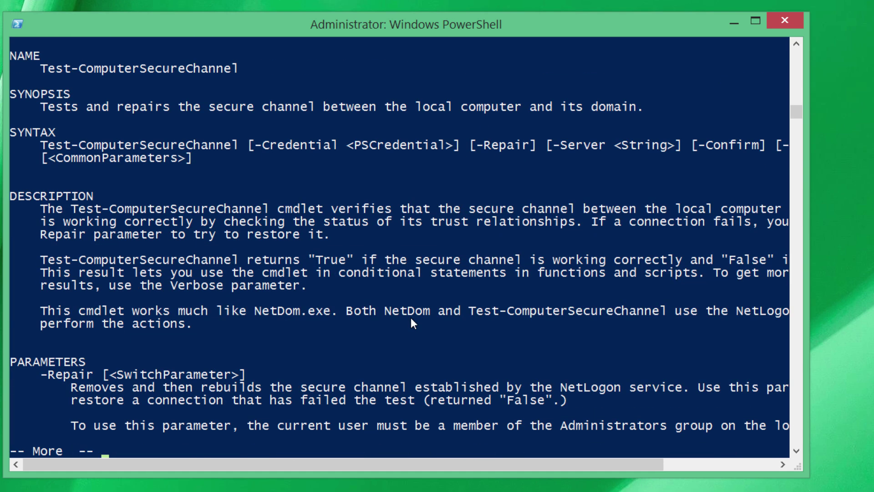
# Page through the parameters and outputs, then close the PowerShell console
pyautogui.press('space')
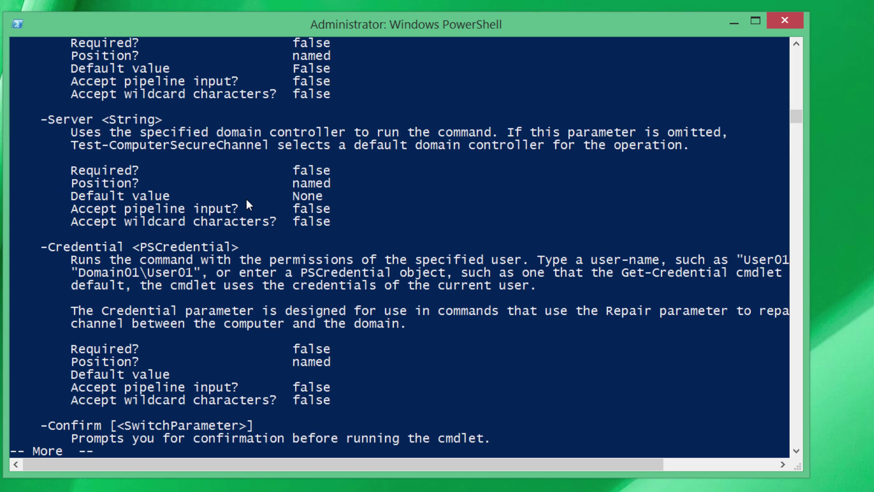
pyautogui.press('space')
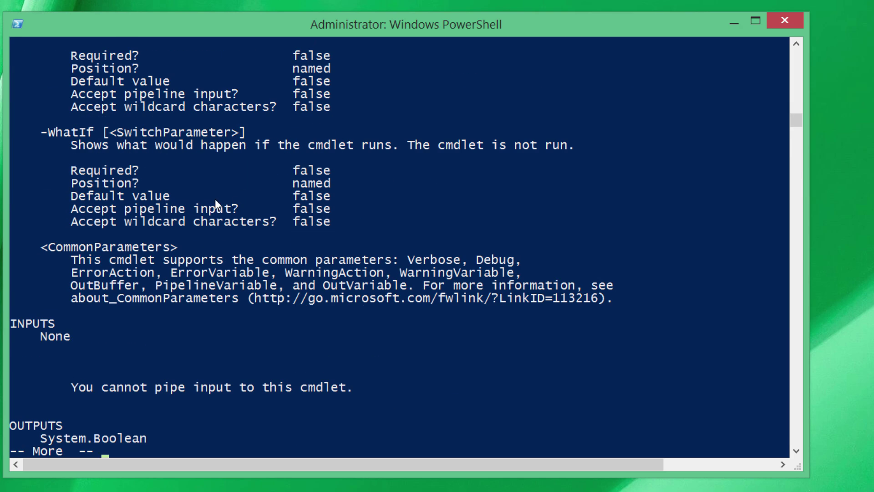
pyautogui.scroll(3, 215, 198)
pyautogui.scroll(10, 215, 199)
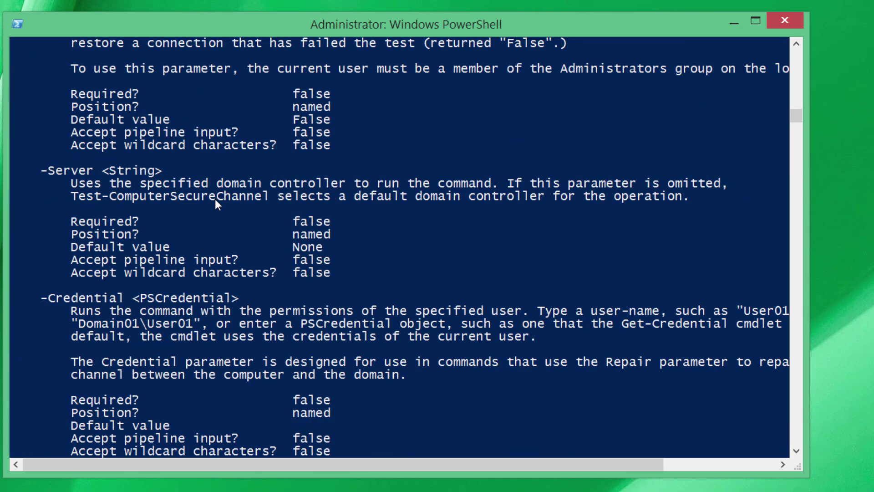
pyautogui.scroll(1, 215, 200)
pyautogui.scroll(-18, 214, 198)
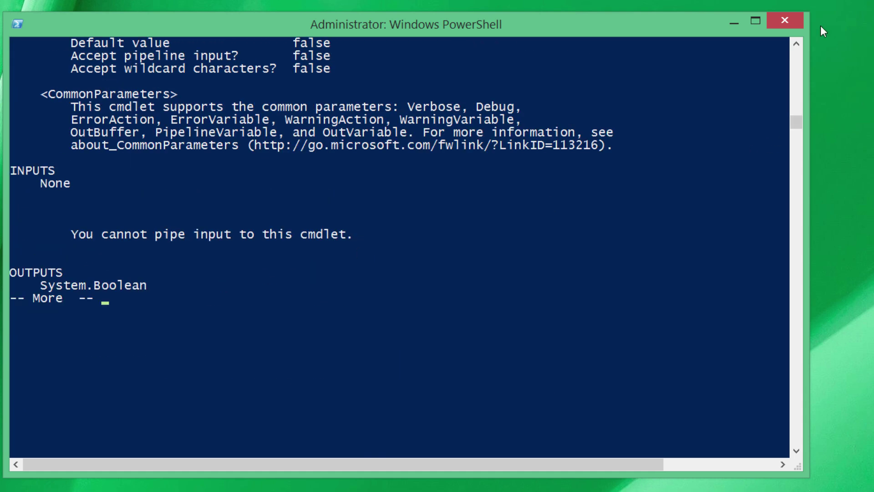
pyautogui.click(785, 20)
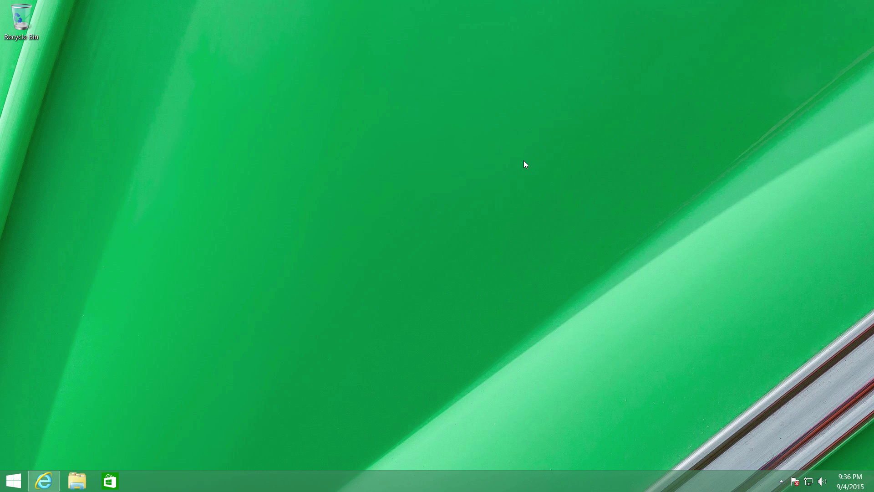